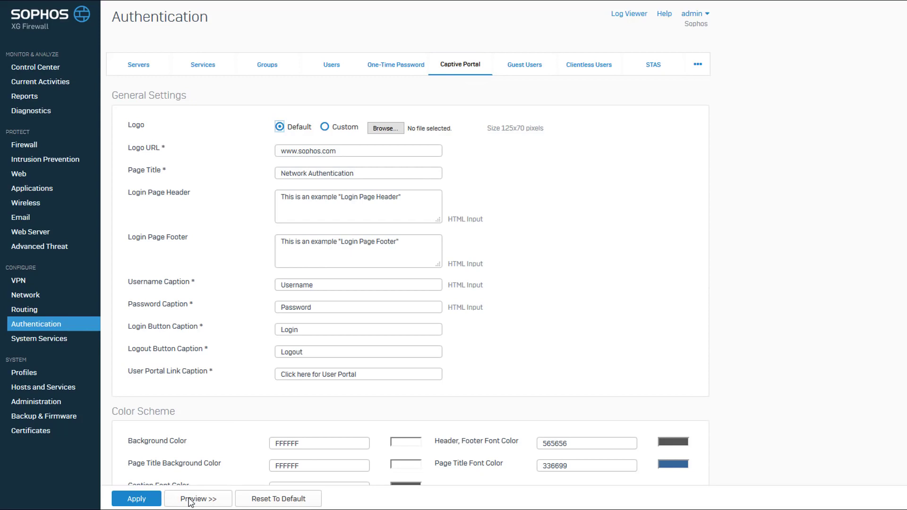
Preview the captive portal login page, then apply the Captive Portal configuration and confirm it.
click(191, 501)
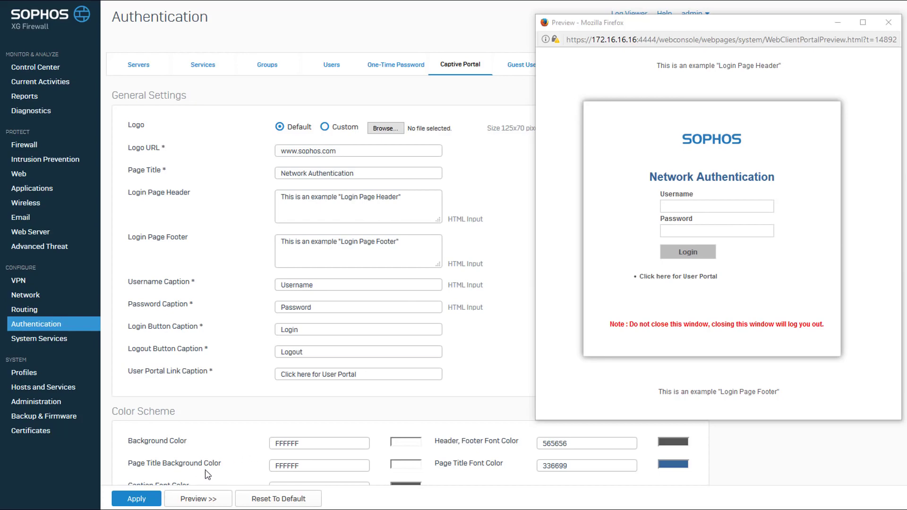
scroll(222, 470, down, 4)
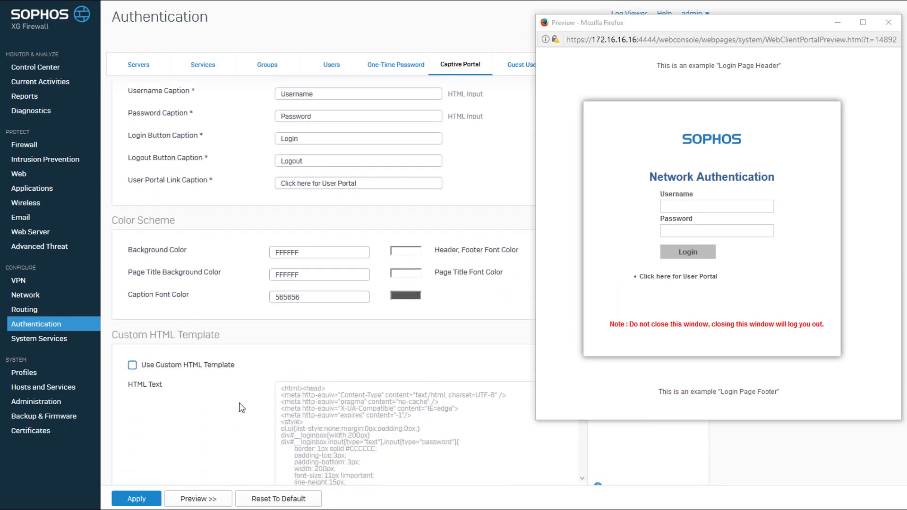
click(234, 440)
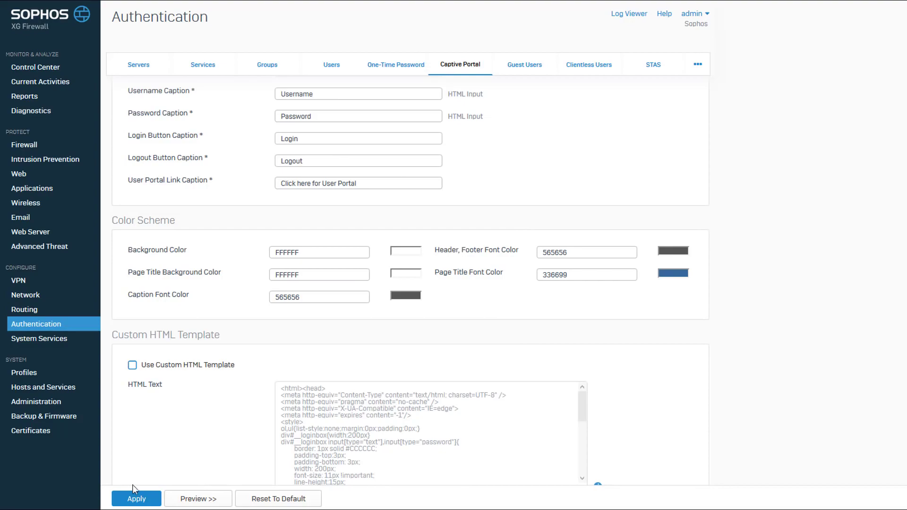
click(142, 500)
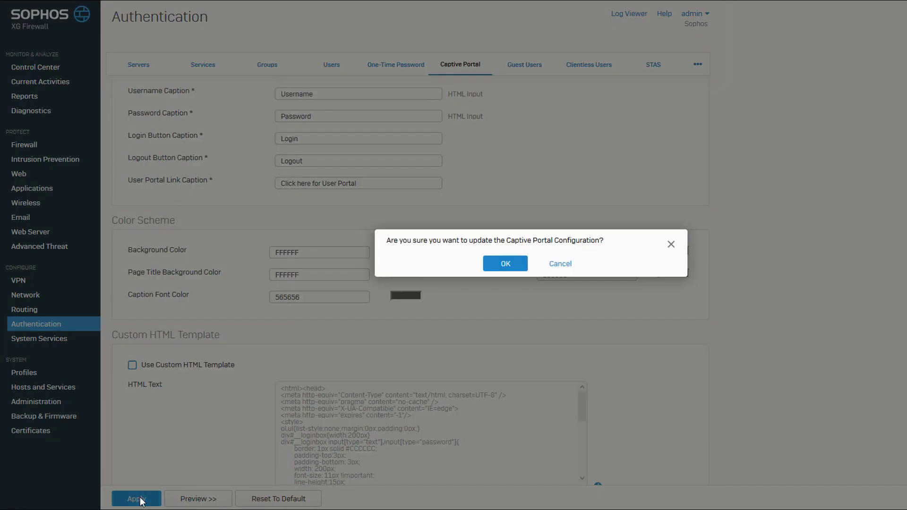
click(503, 263)
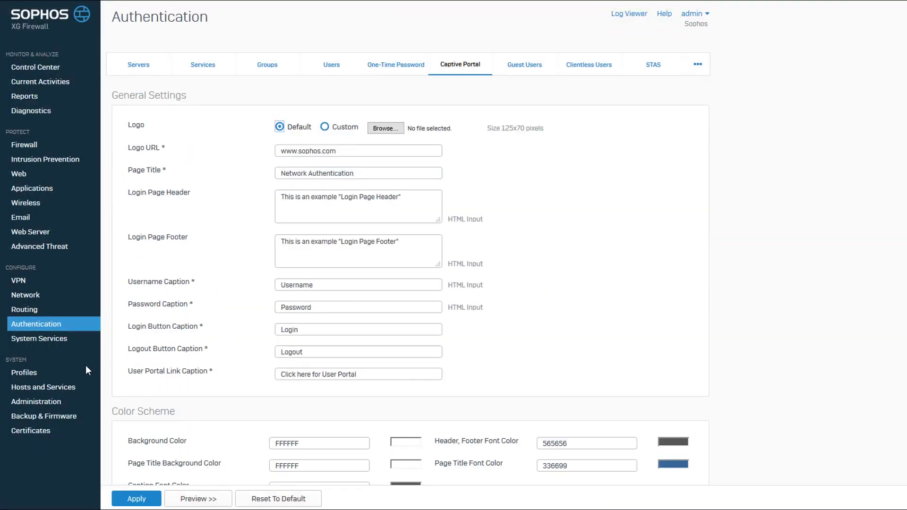
Enable the Captive Portal service for the LAN zone in the device access settings and apply the change.
click(45, 403)
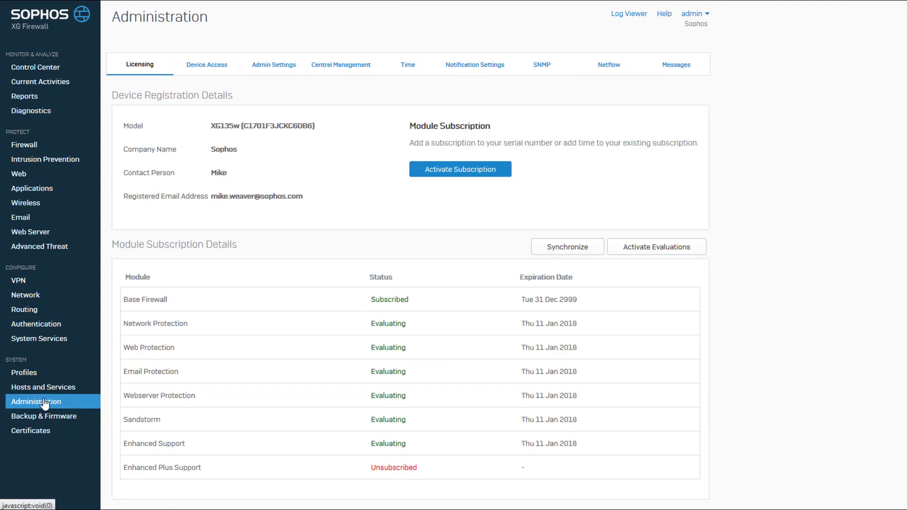
click(217, 69)
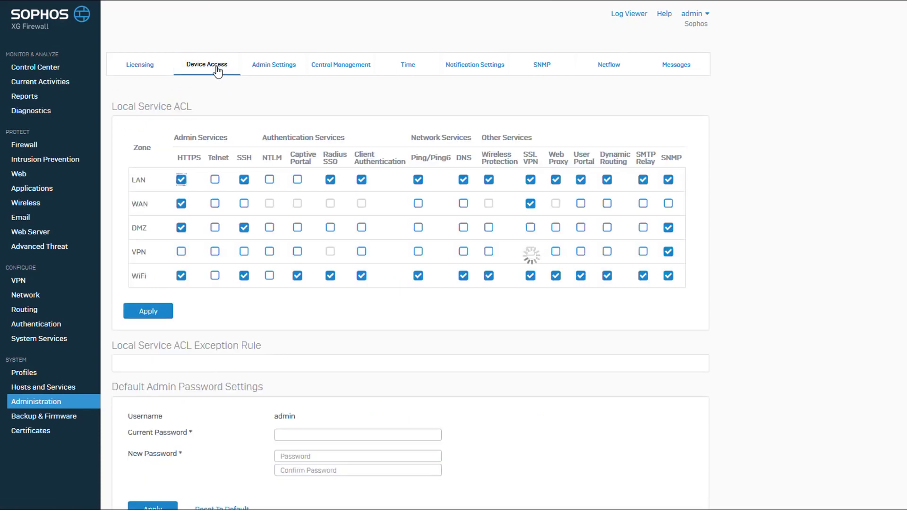
click(297, 181)
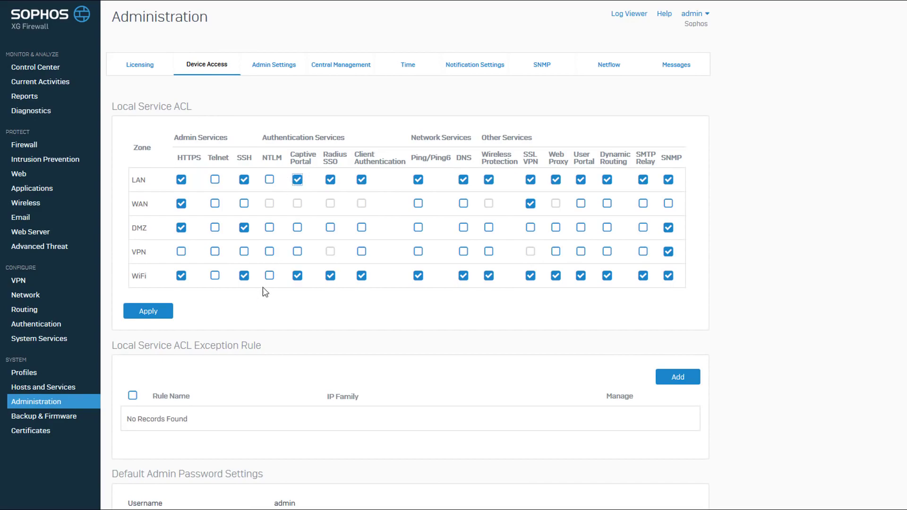
click(152, 313)
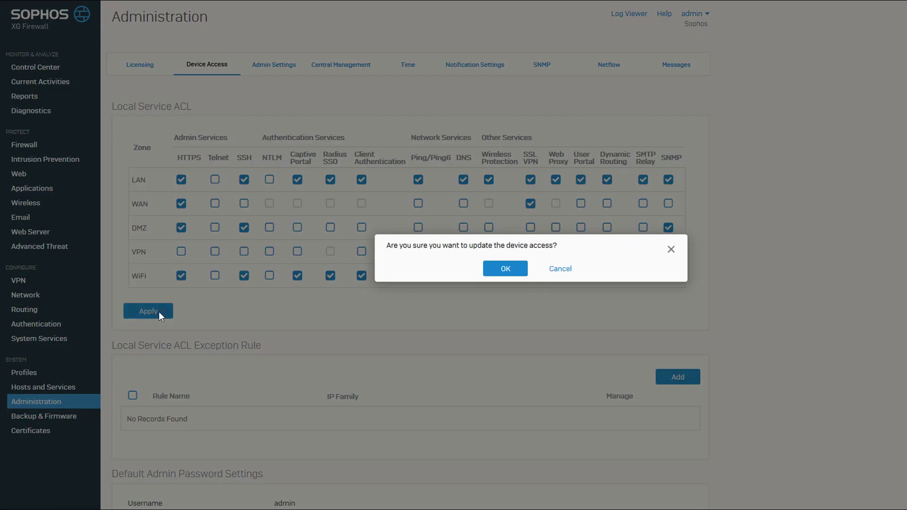
click(491, 270)
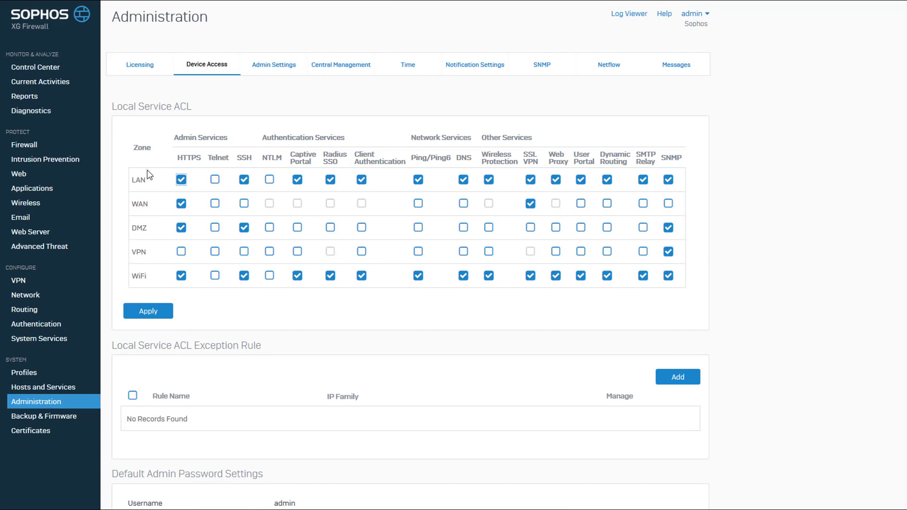
Add a new user/network firewall rule named 'Internet Access for Known Users' positioned at the top.
click(34, 148)
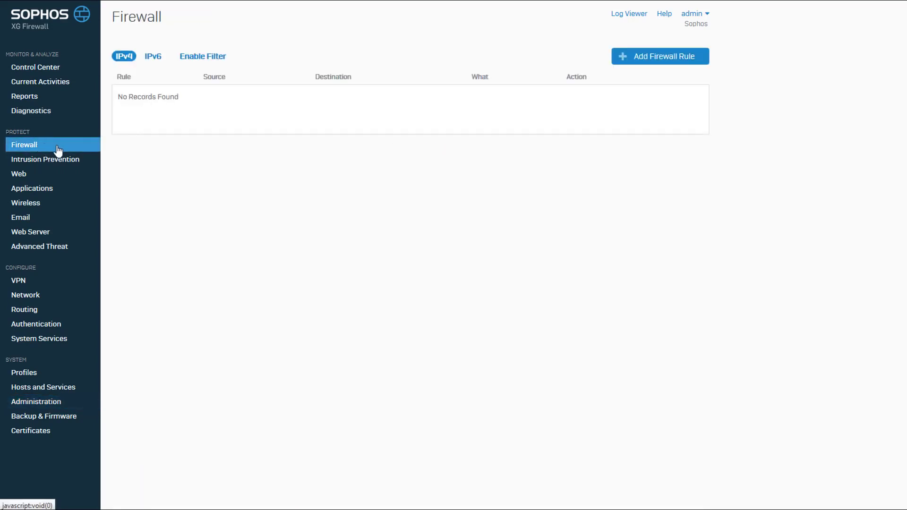
click(654, 57)
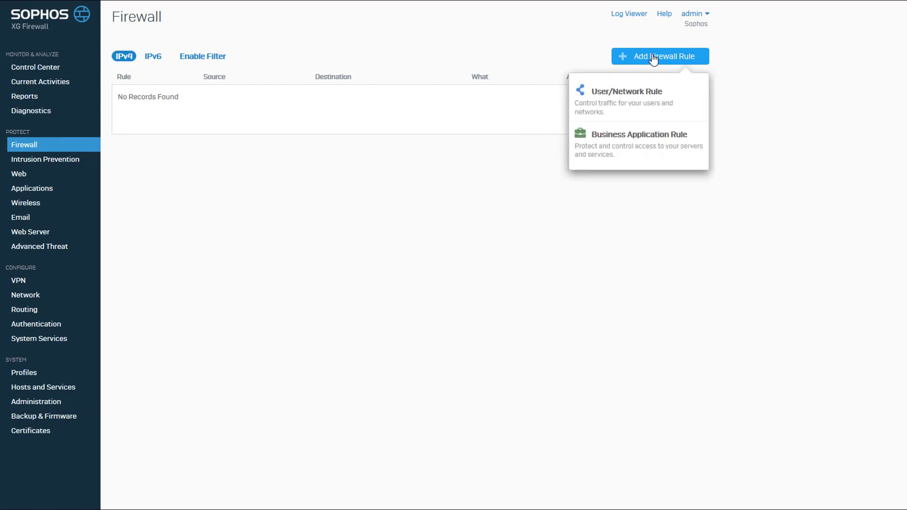
click(642, 96)
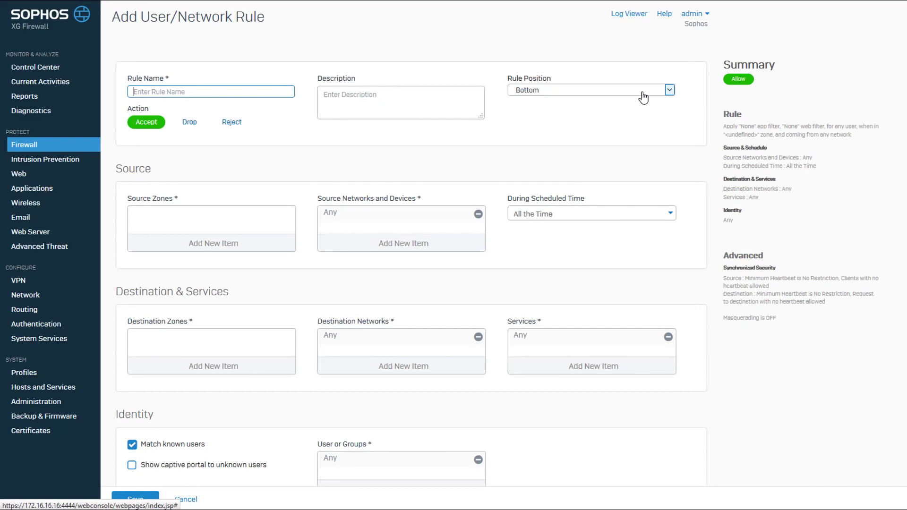
text(Internet Access for Known User)
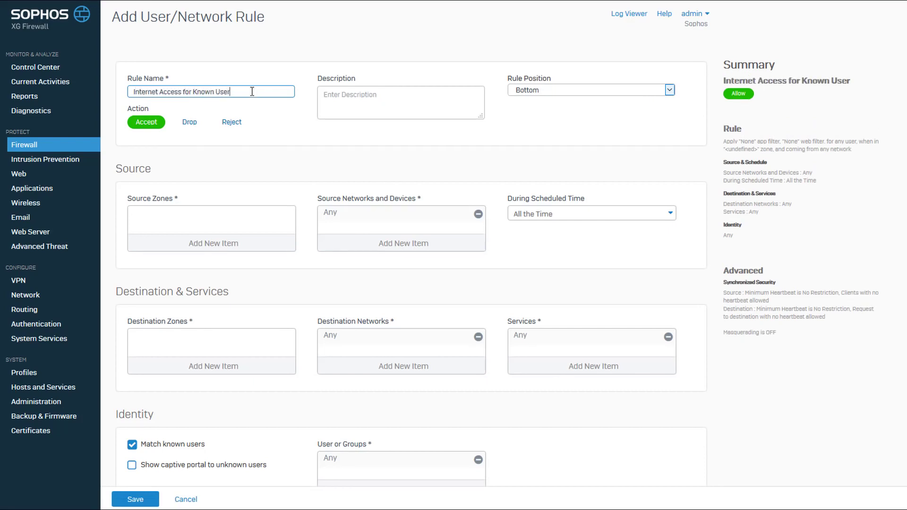
text(s)
click(250, 140)
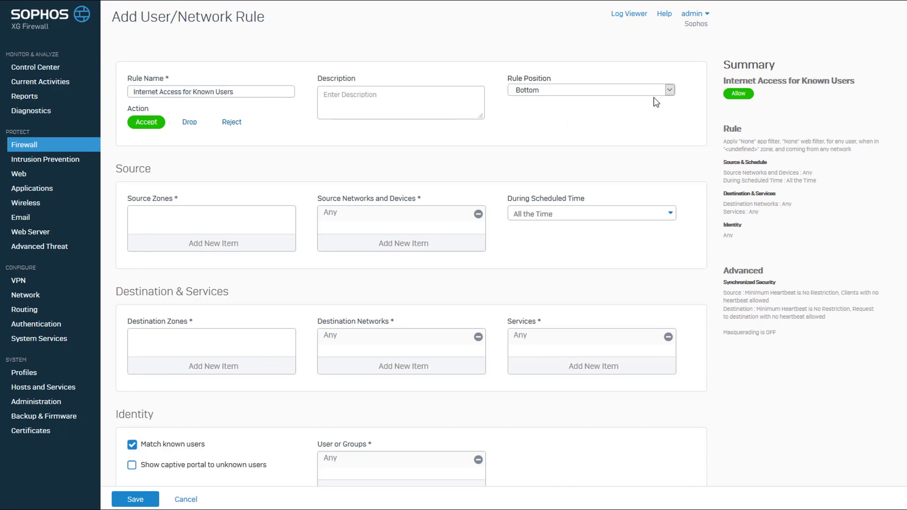
click(671, 89)
click(637, 108)
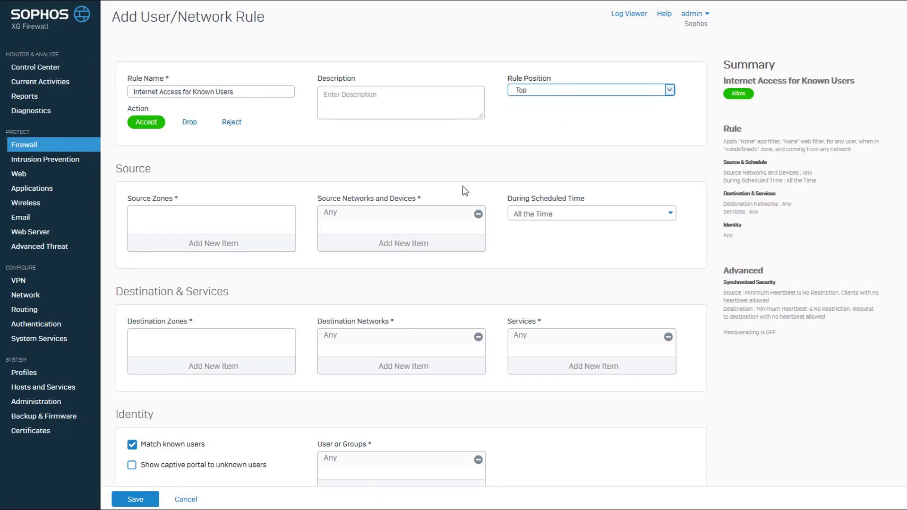
Set the rule's source zone to LAN and its destination zone to WAN.
click(238, 249)
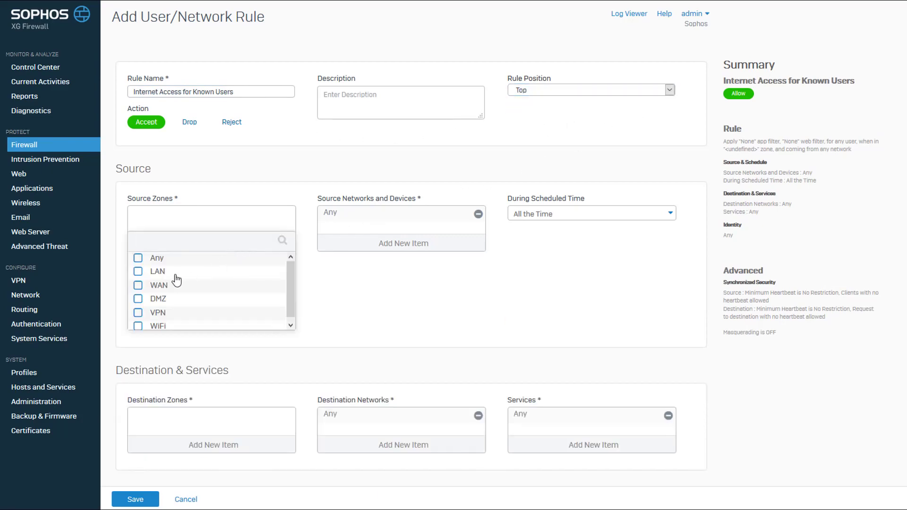
click(138, 272)
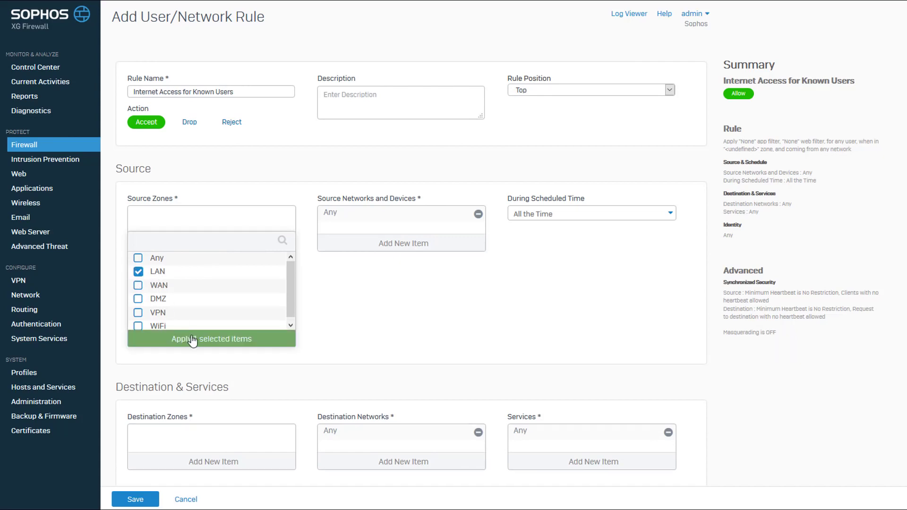
click(193, 339)
click(202, 368)
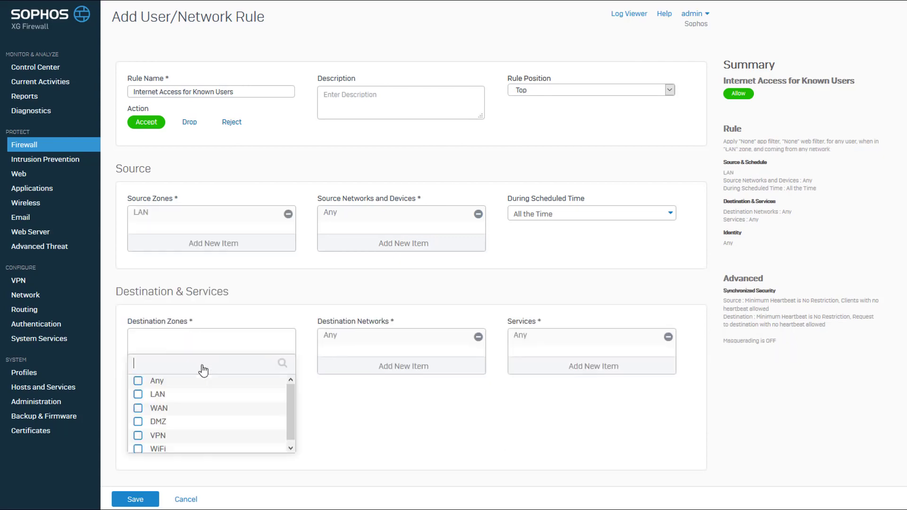
click(138, 408)
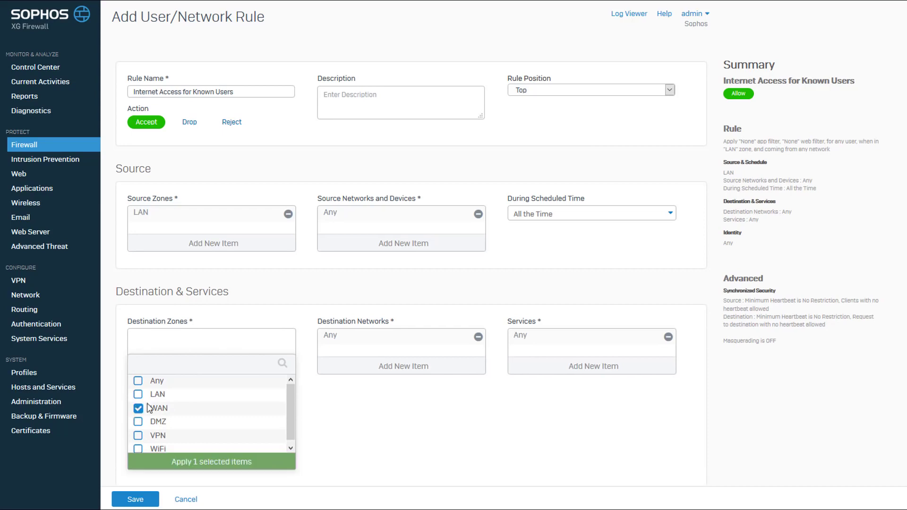
click(197, 462)
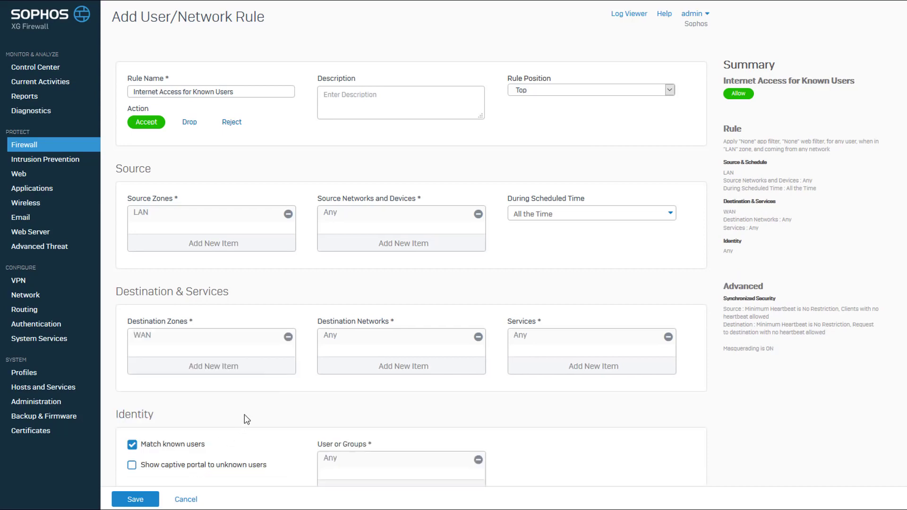
scroll(244, 416, down, 5)
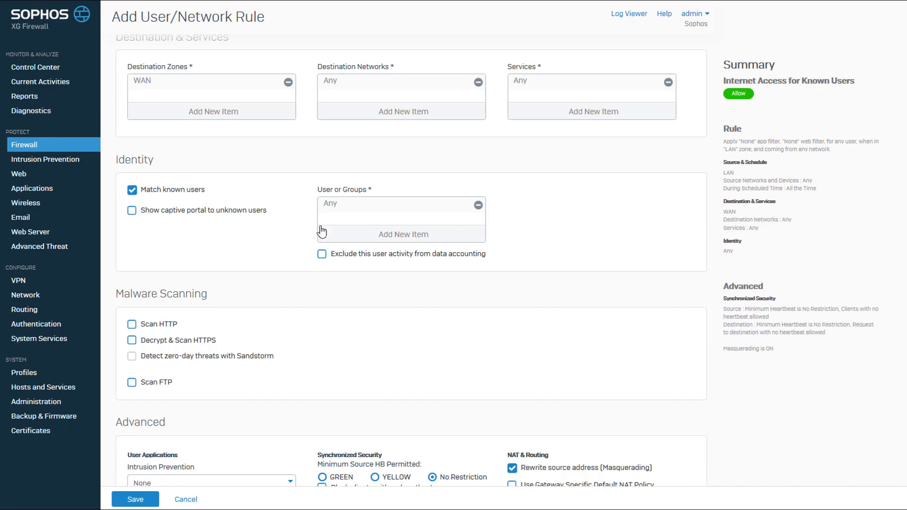
click(373, 234)
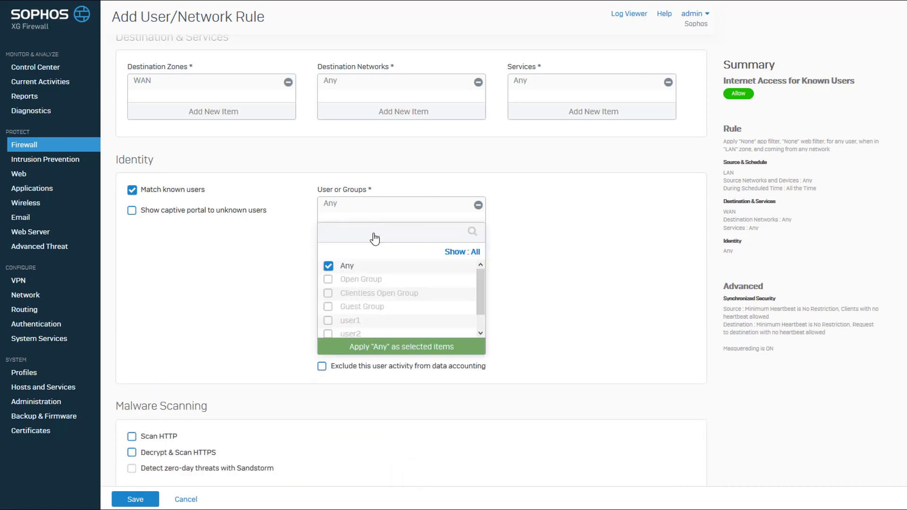
click(328, 266)
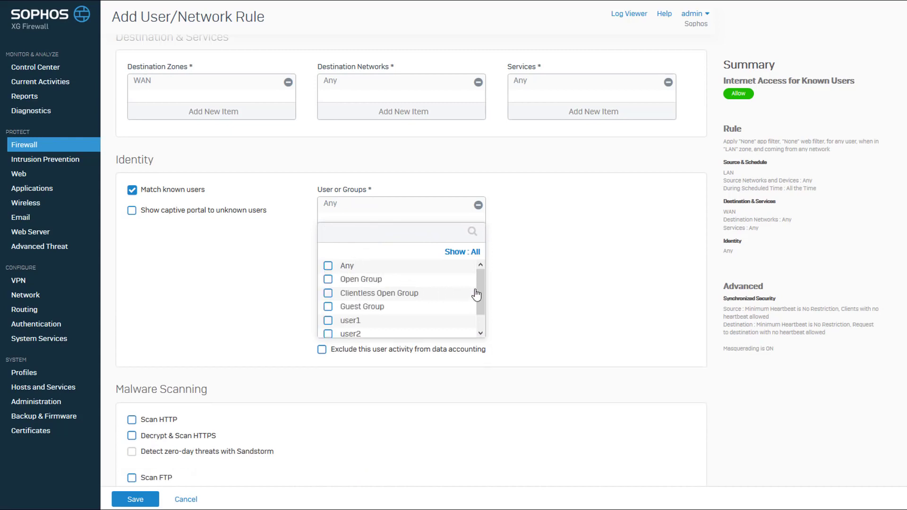
mouse_move(479, 286)
mouse_down()
mouse_move(481, 308)
mouse_move(482, 286)
mouse_up()
click(329, 267)
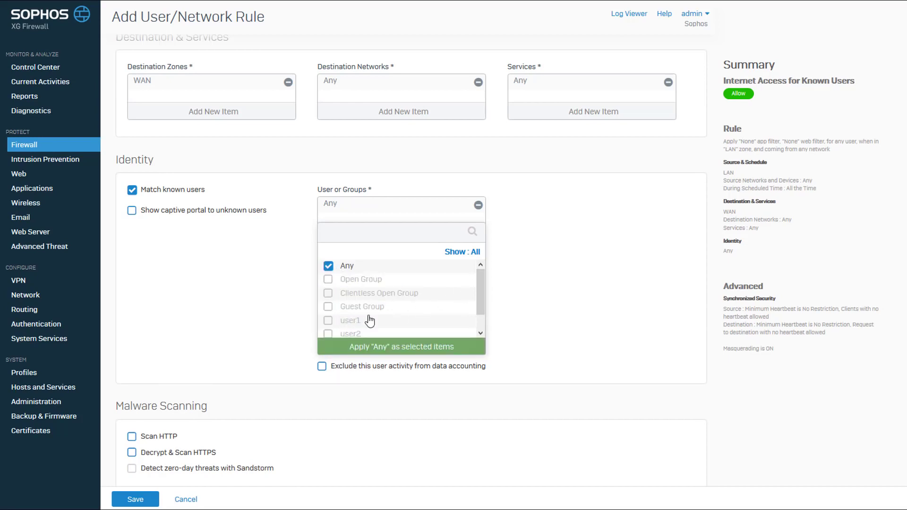
click(382, 349)
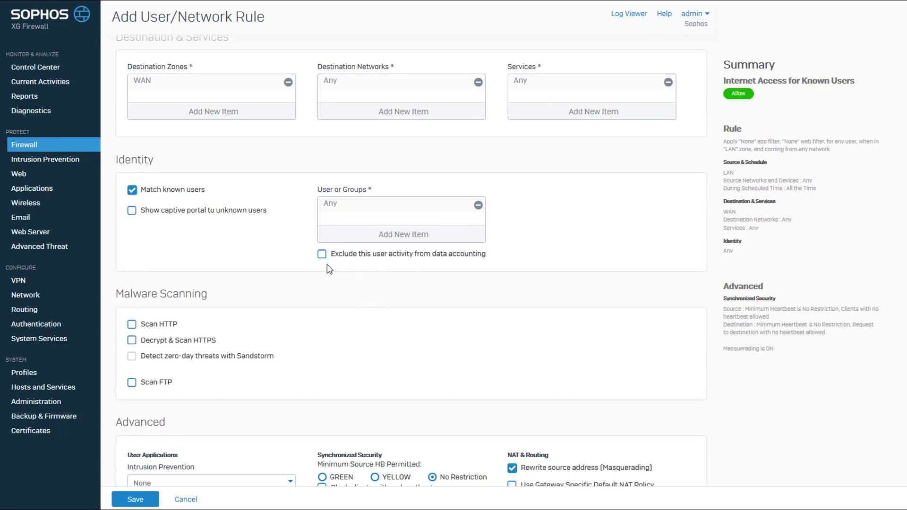
Enable showing the captive portal to unknown users and turn on HTTP and FTP malware scanning.
click(133, 212)
scroll(215, 223, down, 5)
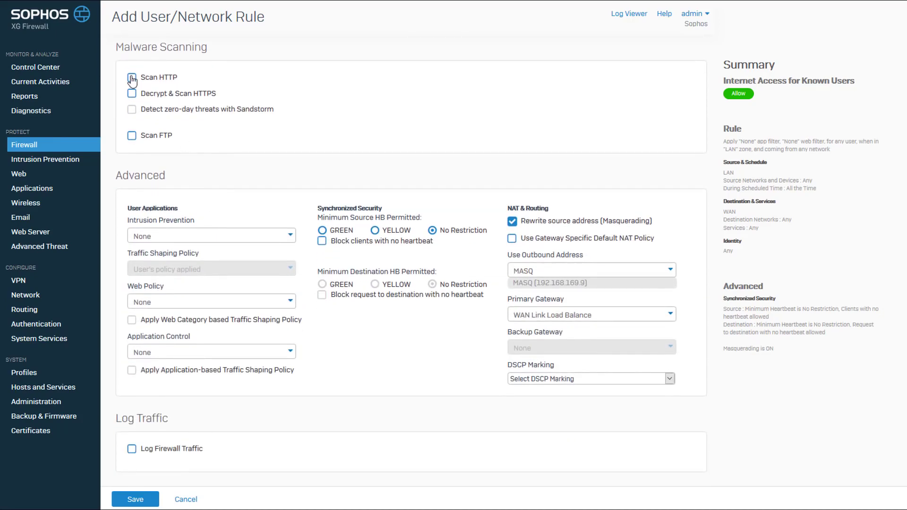
click(131, 78)
click(133, 136)
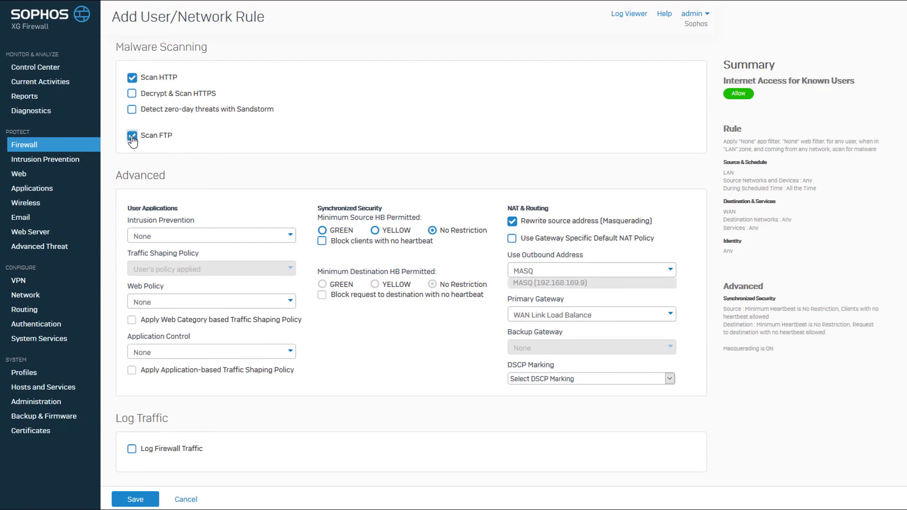
Set intrusion prevention to generalpolicy, and both web policy and application control to Allow All.
click(287, 240)
click(197, 285)
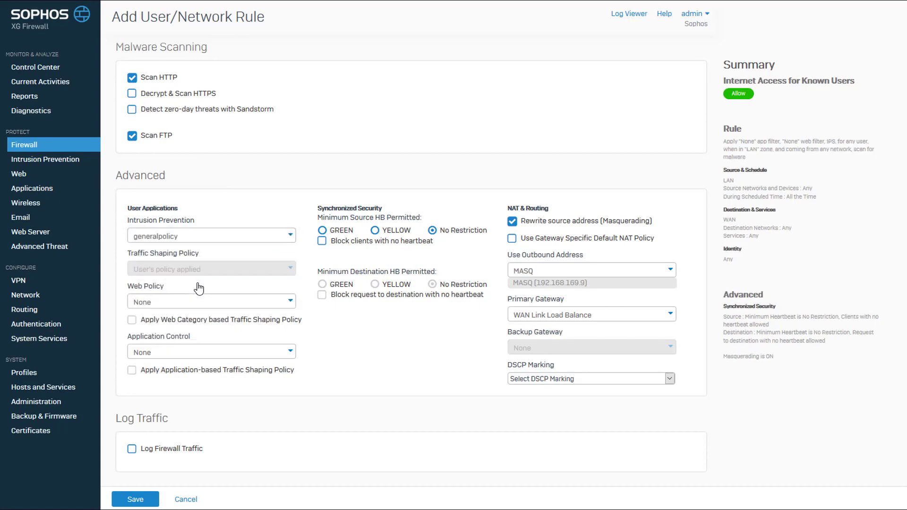
click(246, 306)
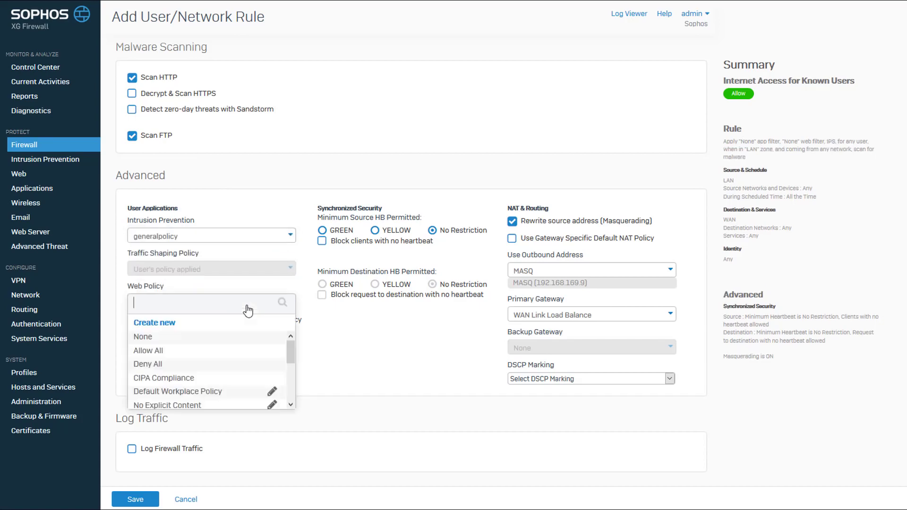
click(172, 352)
click(199, 352)
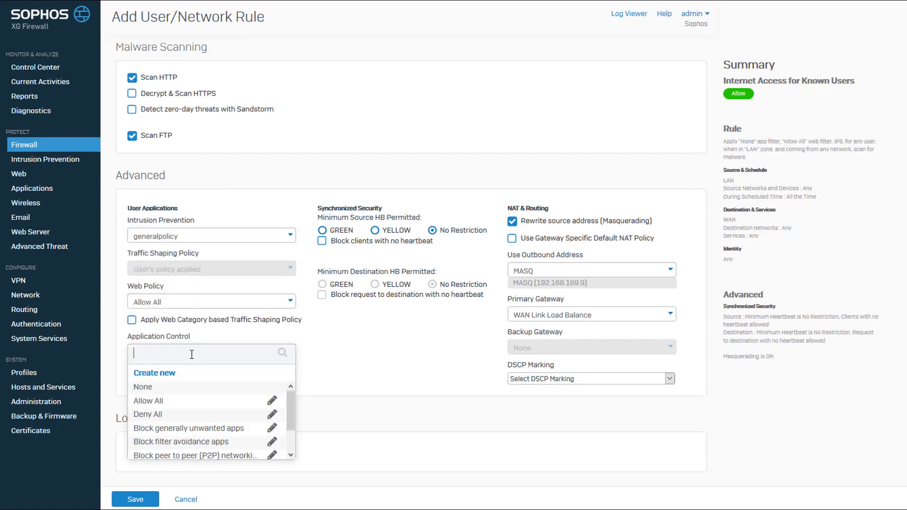
click(170, 403)
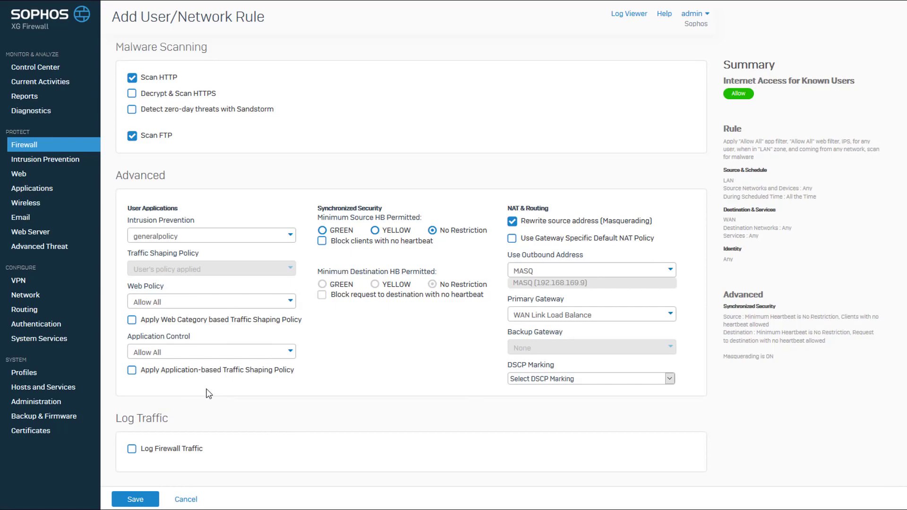
Enable firewall traffic logging for the rule and save it.
click(132, 451)
click(134, 501)
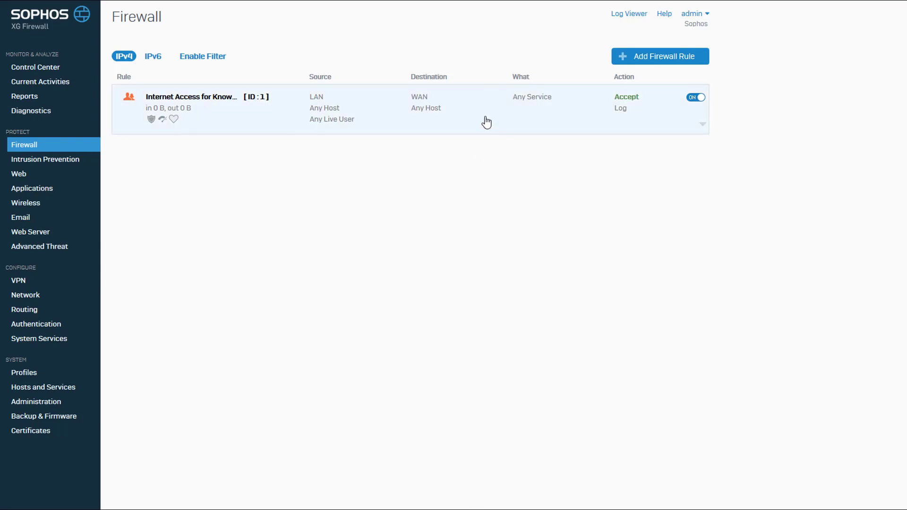
Add a new user/network firewall rule named Allow WAN DNS Access.
click(644, 58)
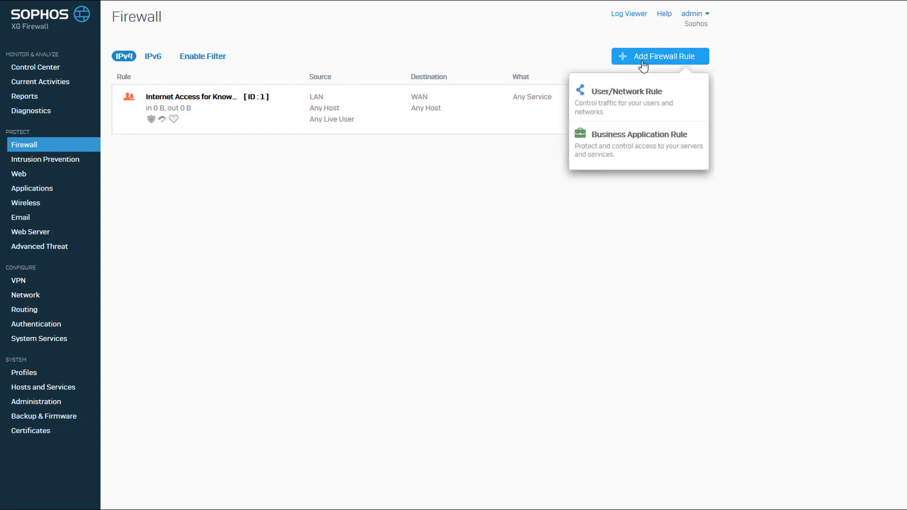
click(635, 95)
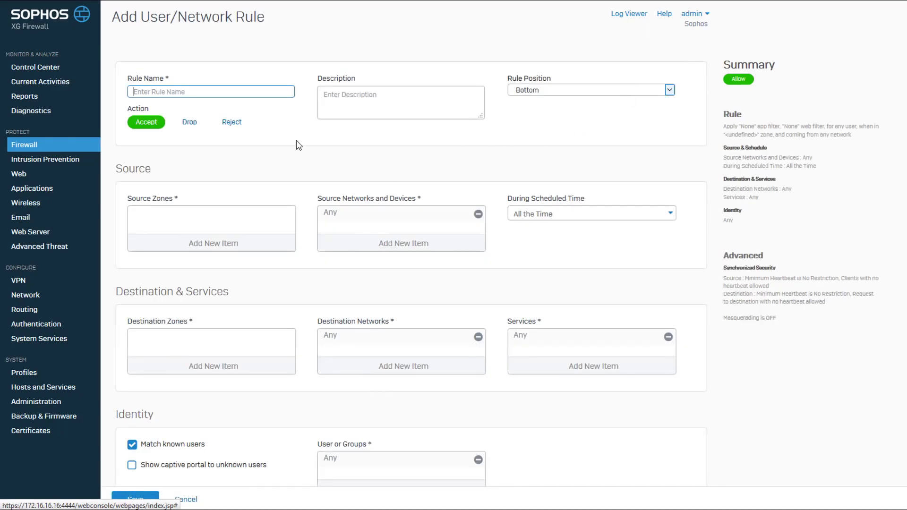
text(Allow WAN DNS A)
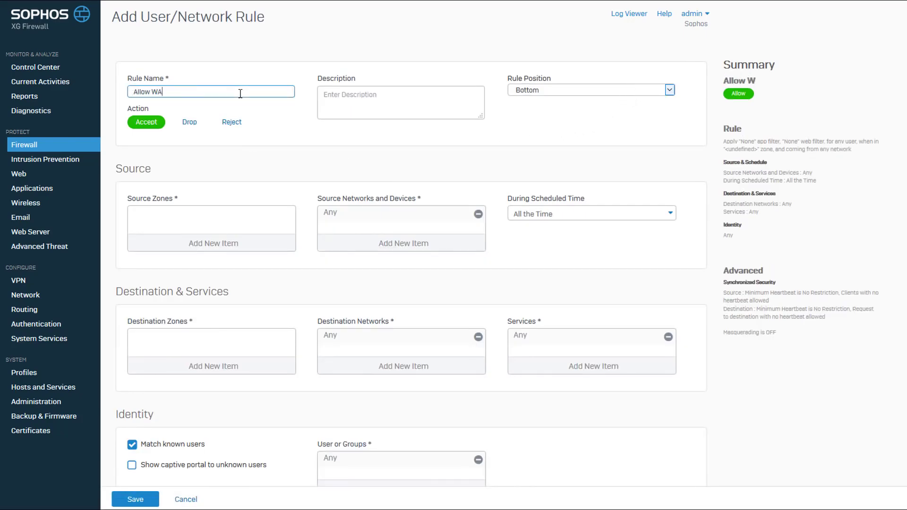
text(ccess)
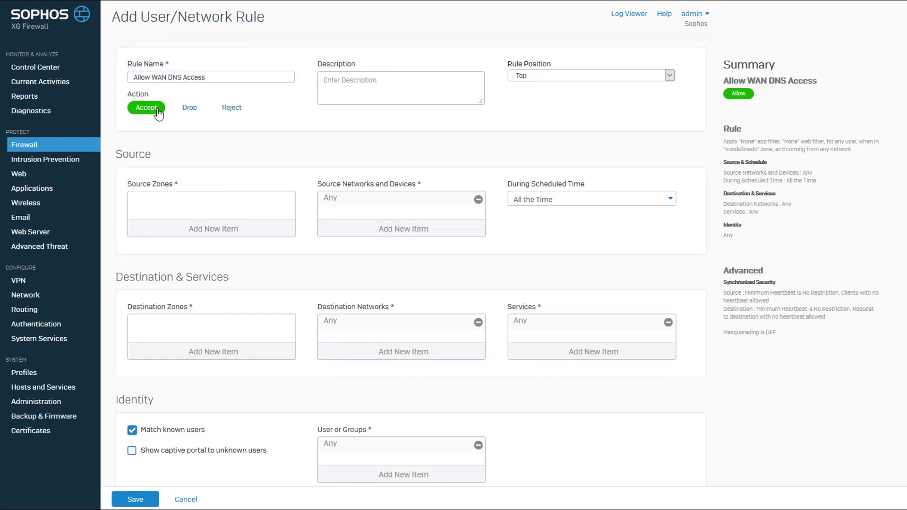
Set the new rule's source zone to LAN and its destination zone to WAN.
click(211, 230)
click(143, 258)
click(200, 325)
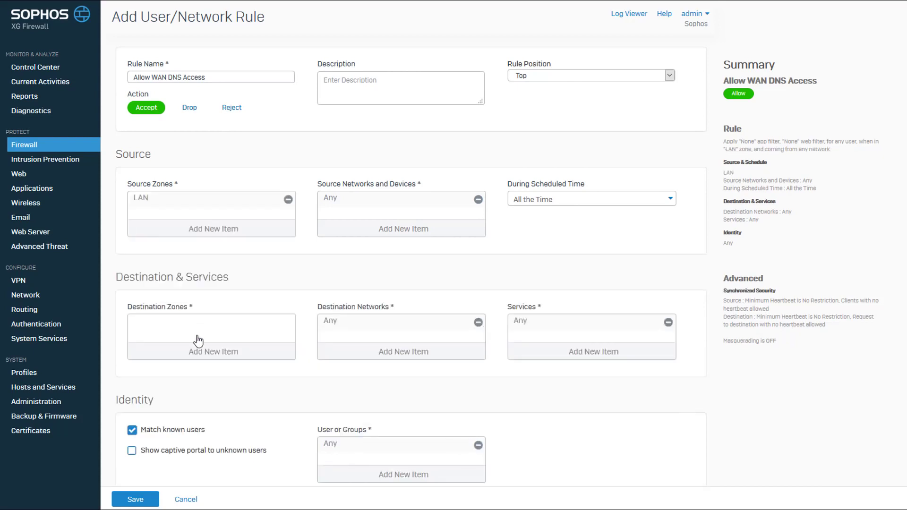
click(202, 351)
click(137, 397)
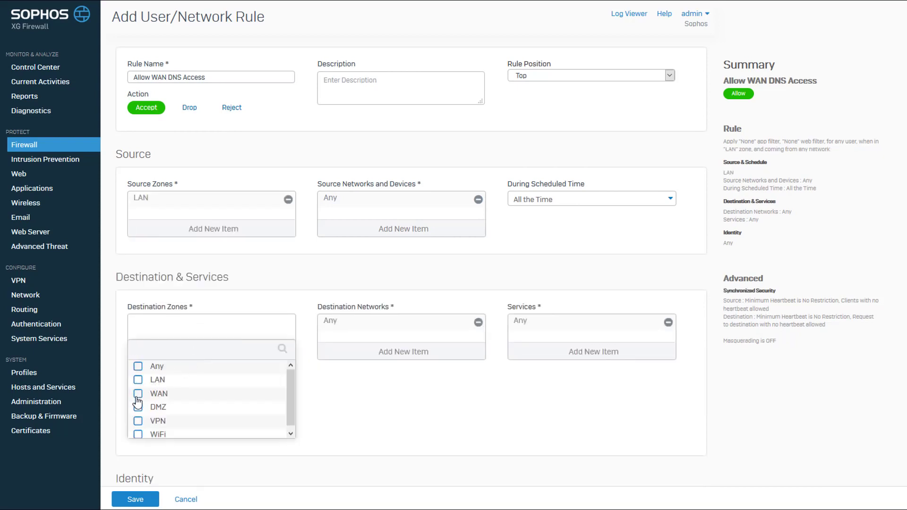
click(184, 446)
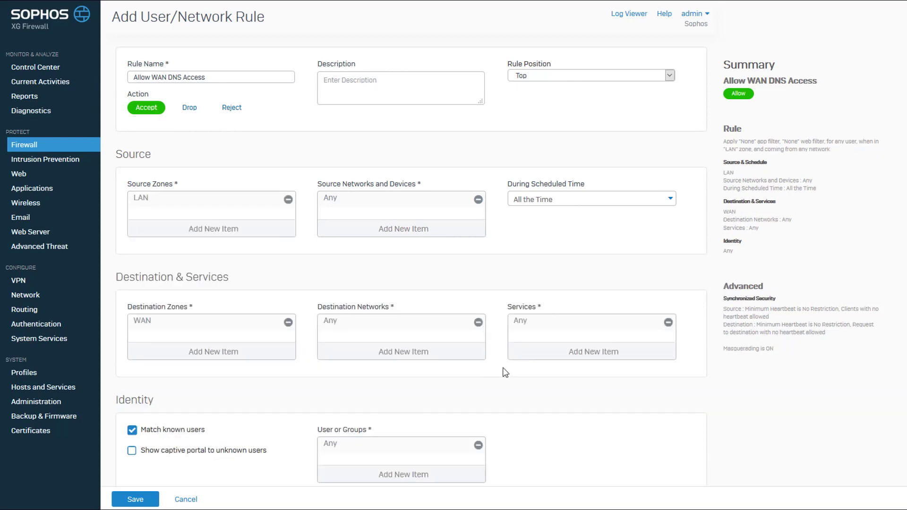
Replace the rule's Any service with DNS.
click(551, 351)
click(528, 387)
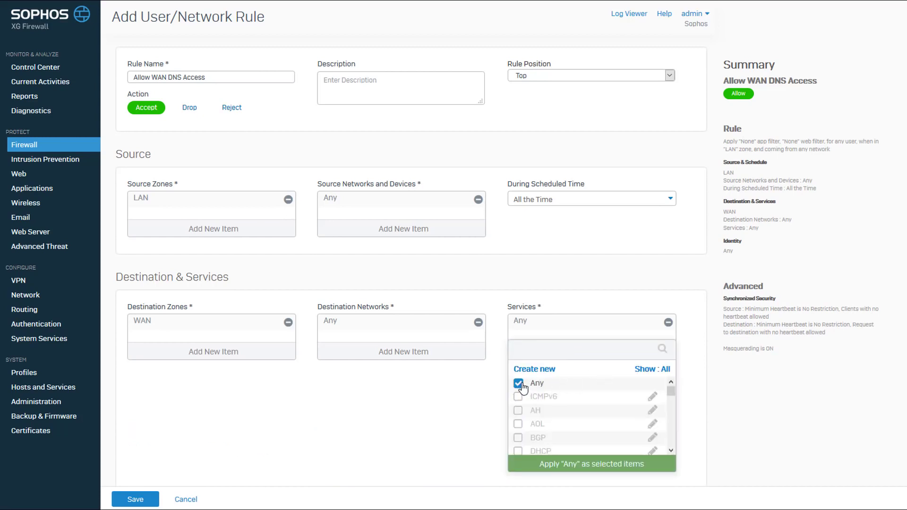
scroll(520, 396, down, 2)
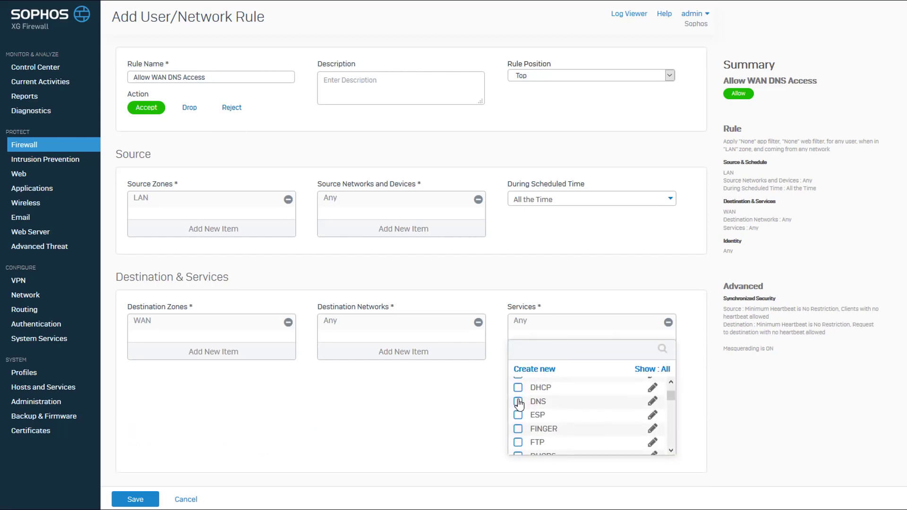
click(518, 402)
click(564, 465)
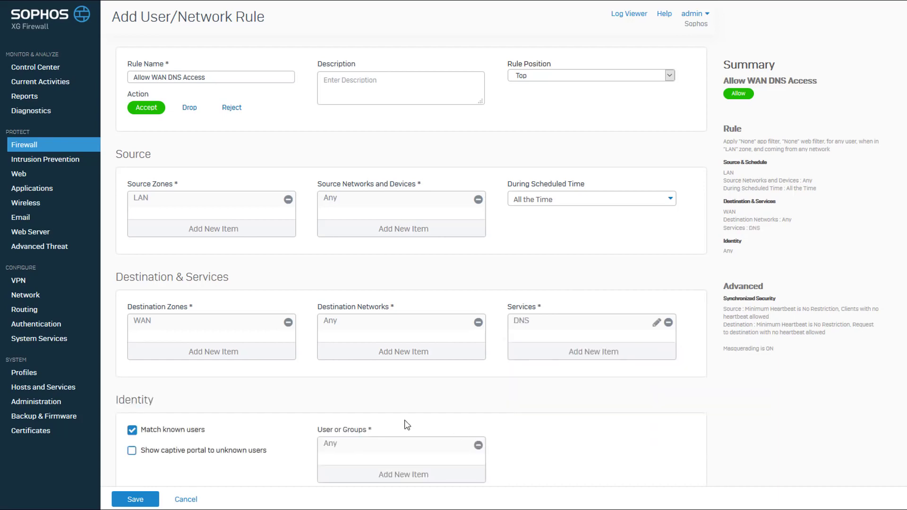
Turn off matching known users for the rule and save it.
scroll(405, 421, down, 5)
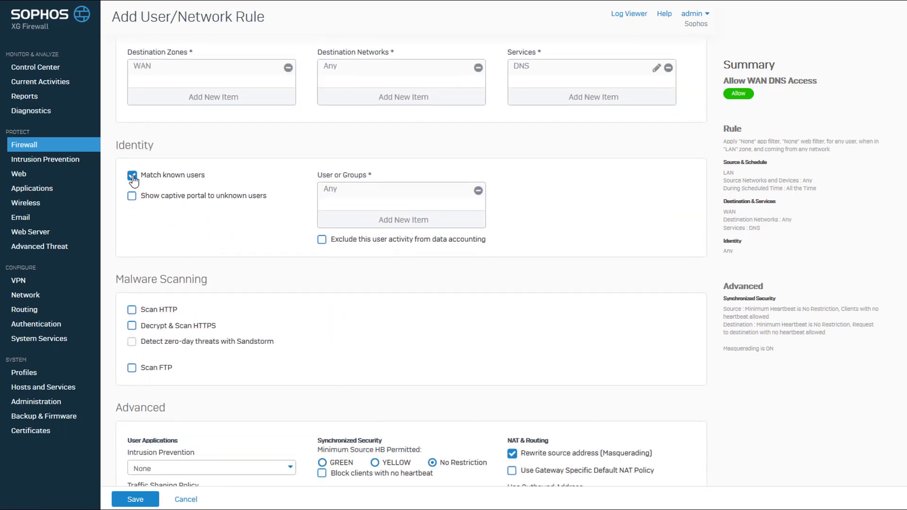
click(132, 176)
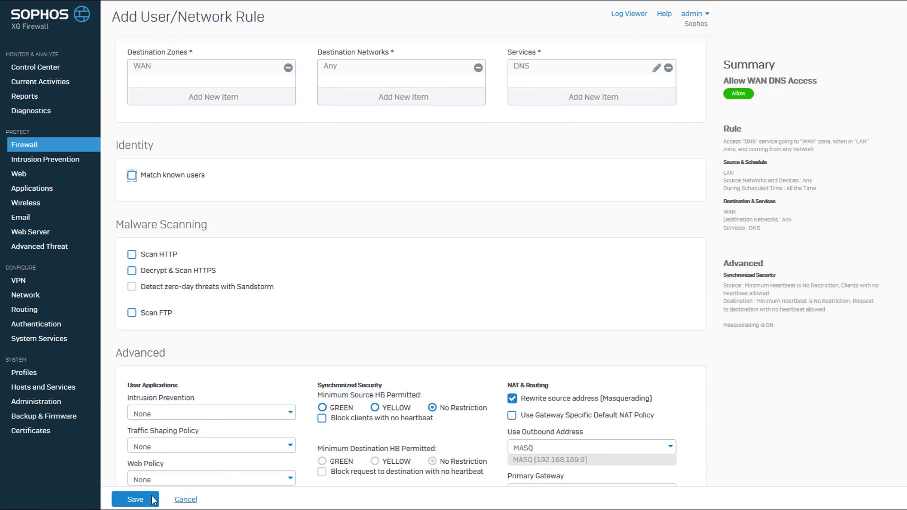
click(135, 500)
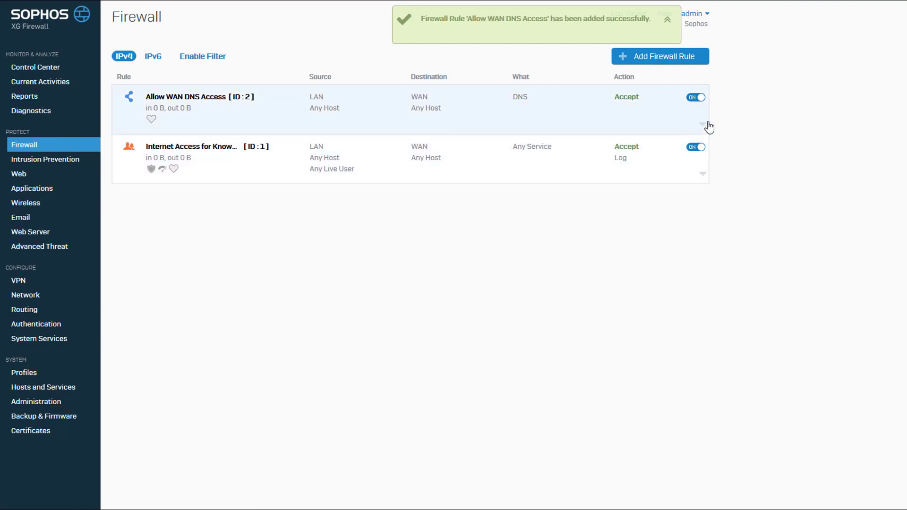
Switch off the Allow WAN DNS Access rule.
click(690, 98)
click(508, 262)
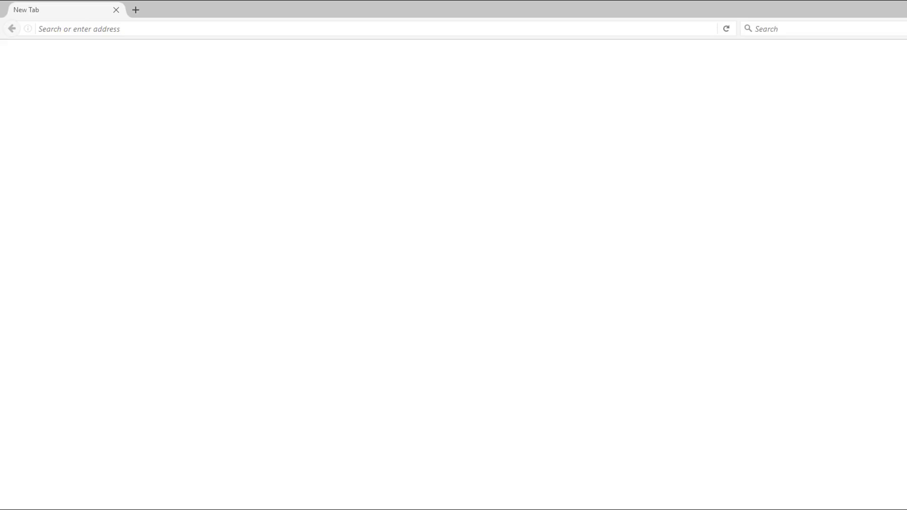
click(227, 35)
text(www.goo)
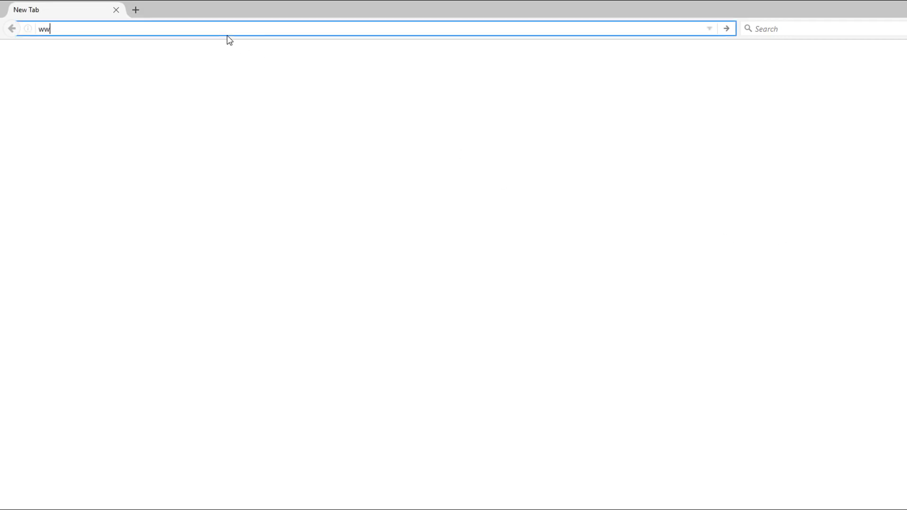
text(gle.com)
key(Return)
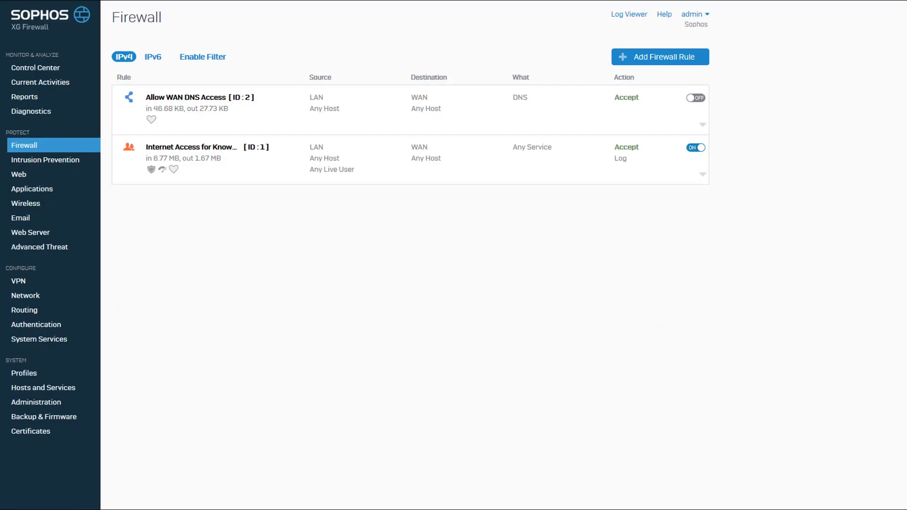
Switch the Allow WAN DNS Access rule back on and confirm.
click(693, 99)
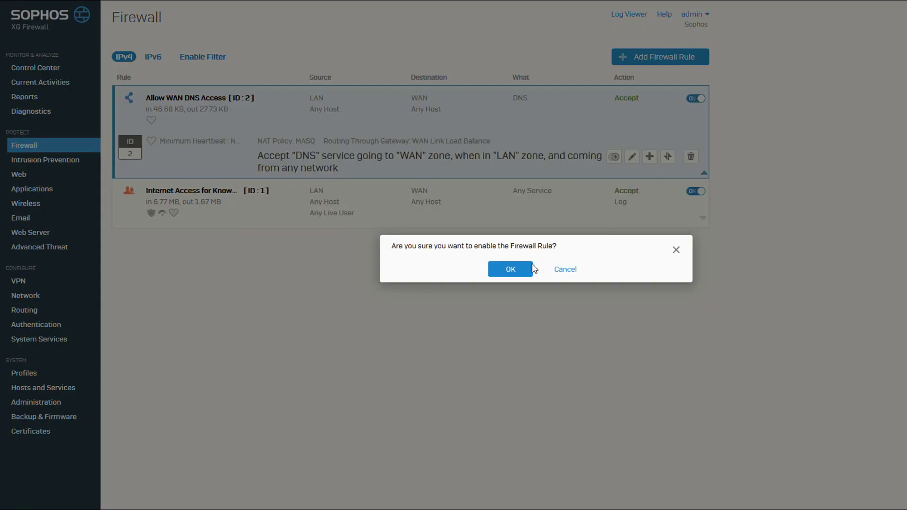
click(510, 269)
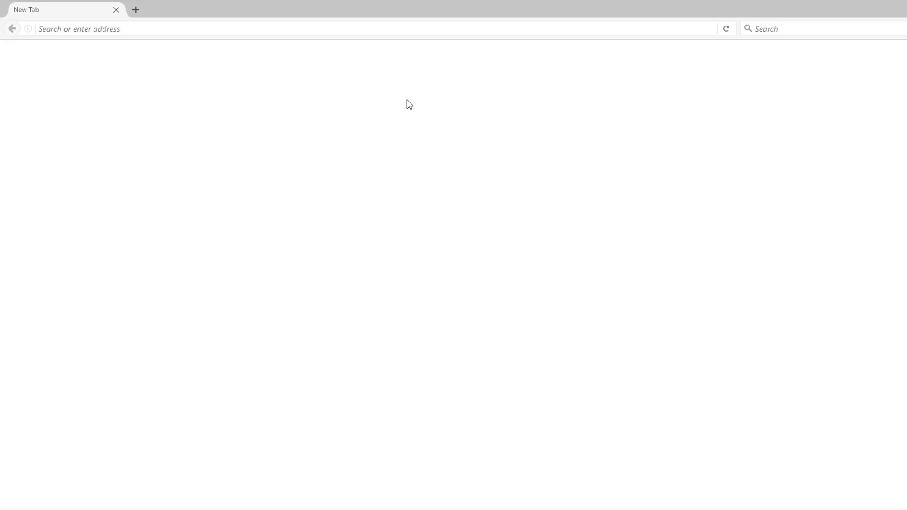
click(308, 29)
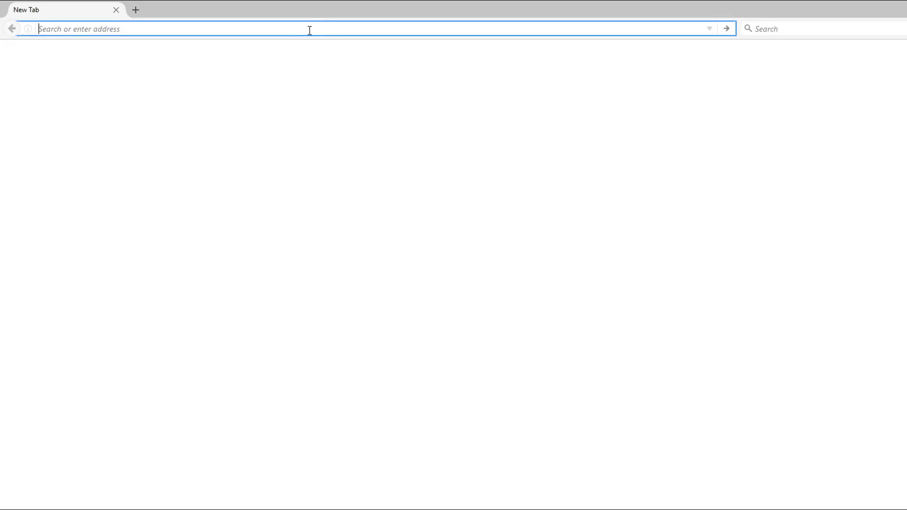
text(www.google.com)
key(Return)
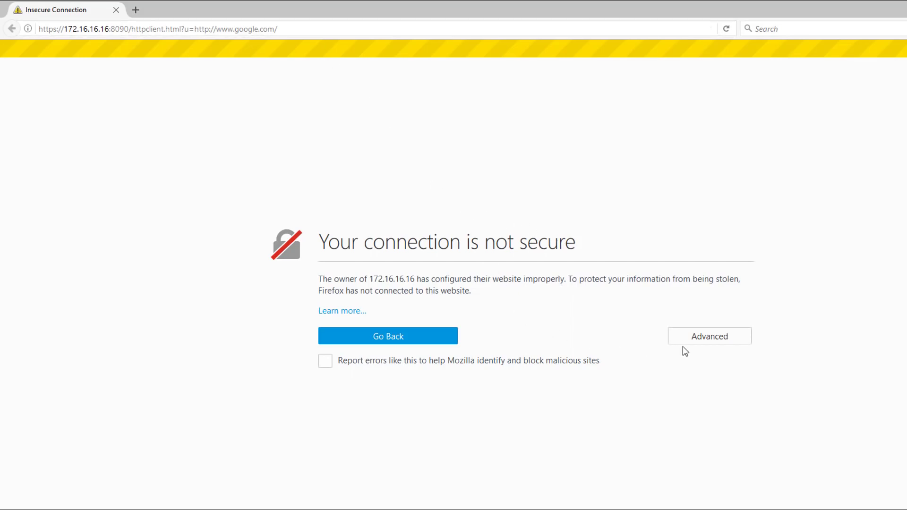
Add a permanent security exception for the captive portal's certificate.
click(701, 335)
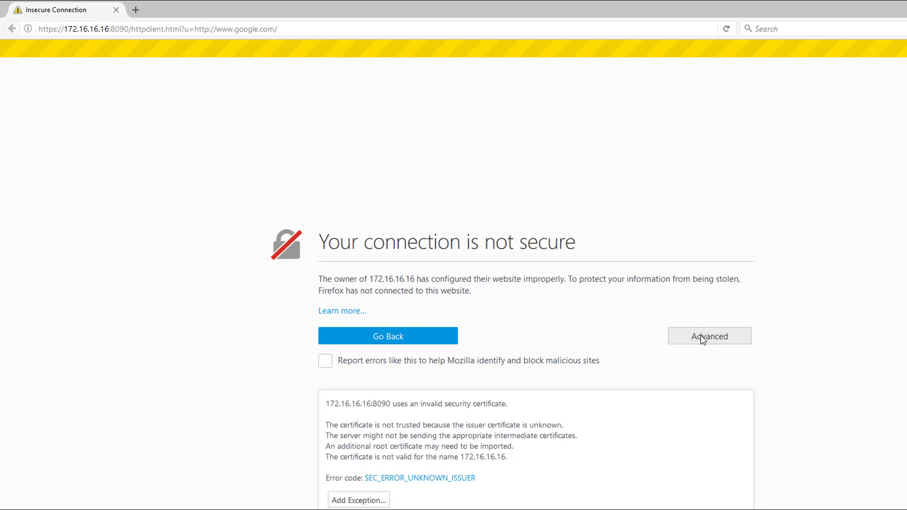
click(358, 501)
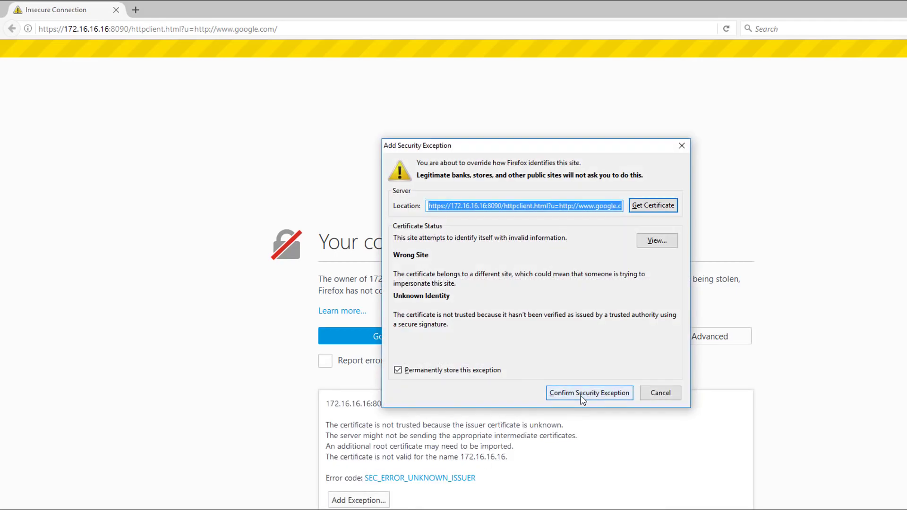
click(582, 401)
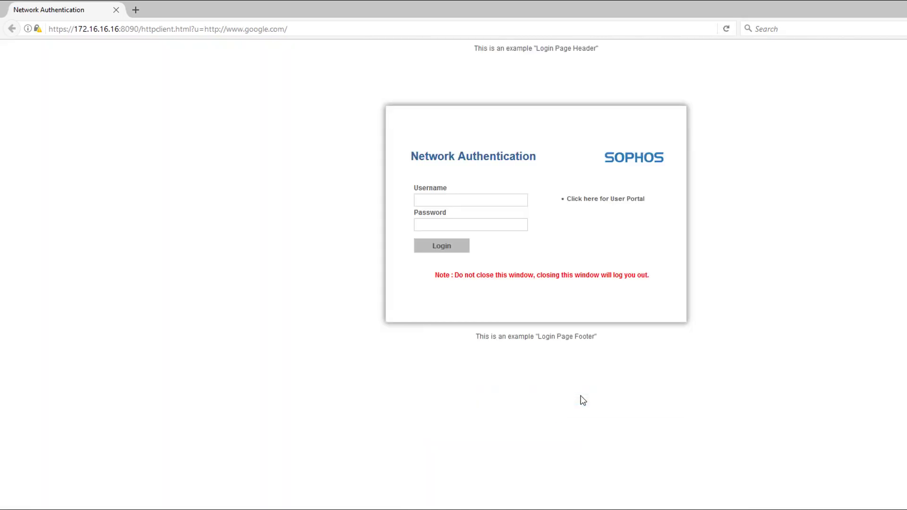
Log in to the captive portal as user1 with the account password.
click(451, 201)
text(user1)
key(Tab)
text(user1)
click(421, 243)
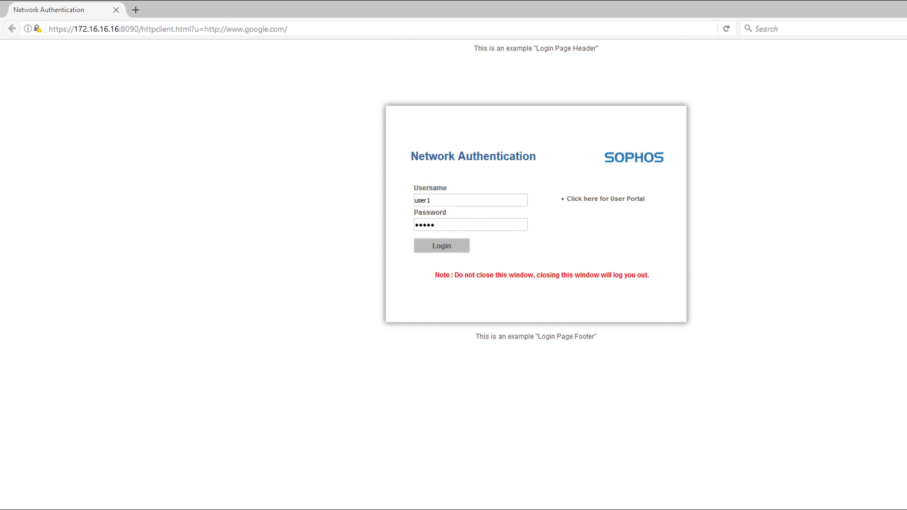
click(435, 249)
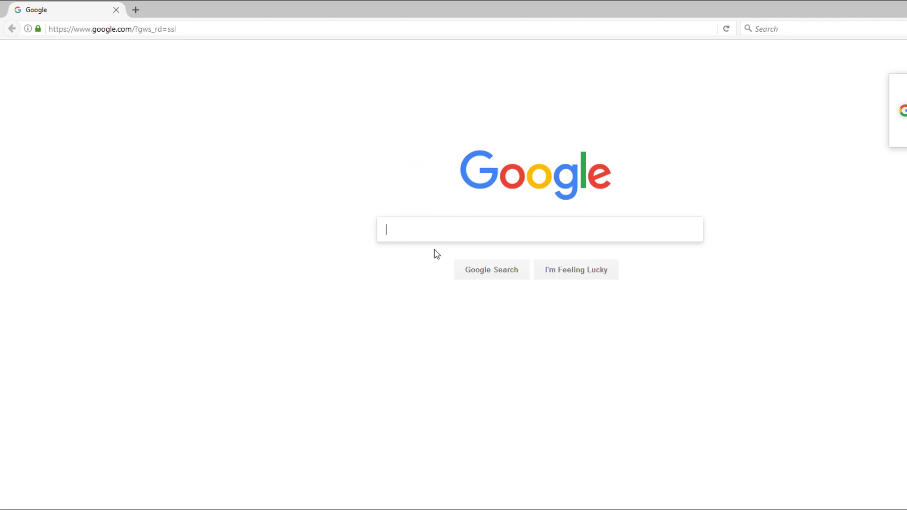
In the authentication services, set the captive portal login prompt to display a custom message and apply.
key(alt+Tab)
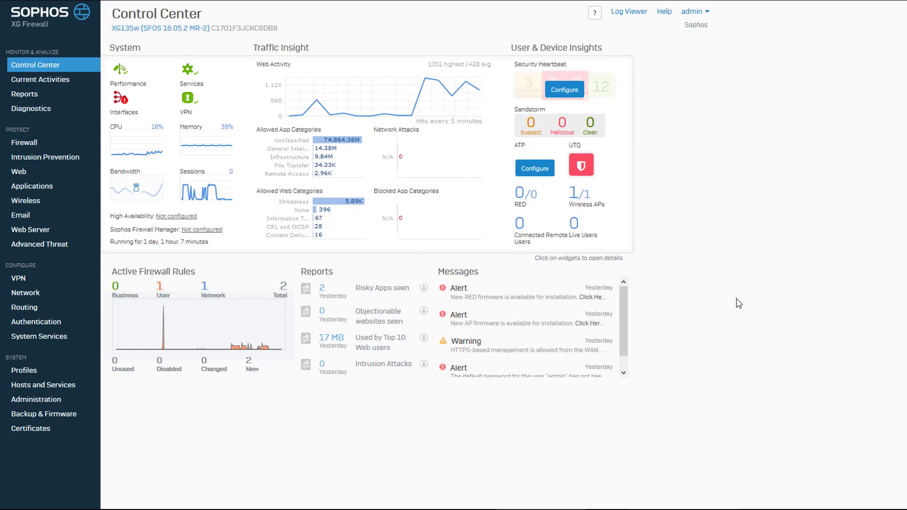
click(40, 324)
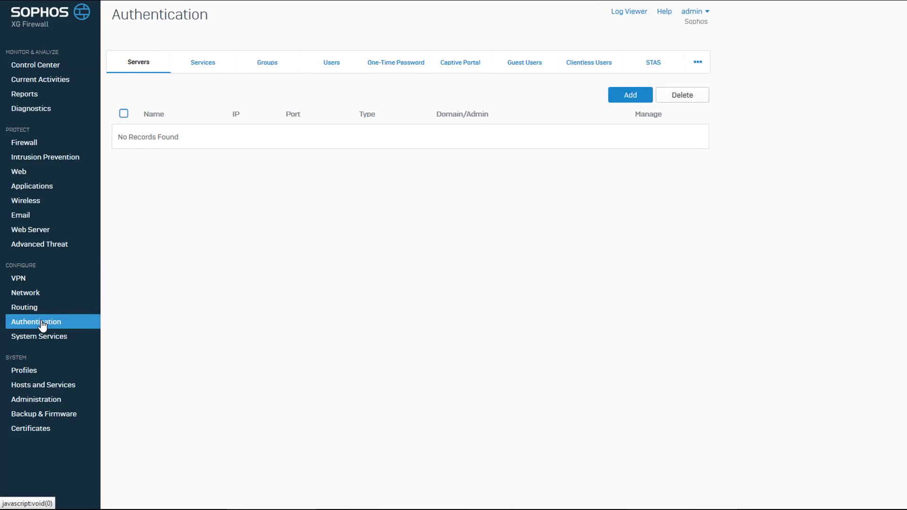
click(208, 67)
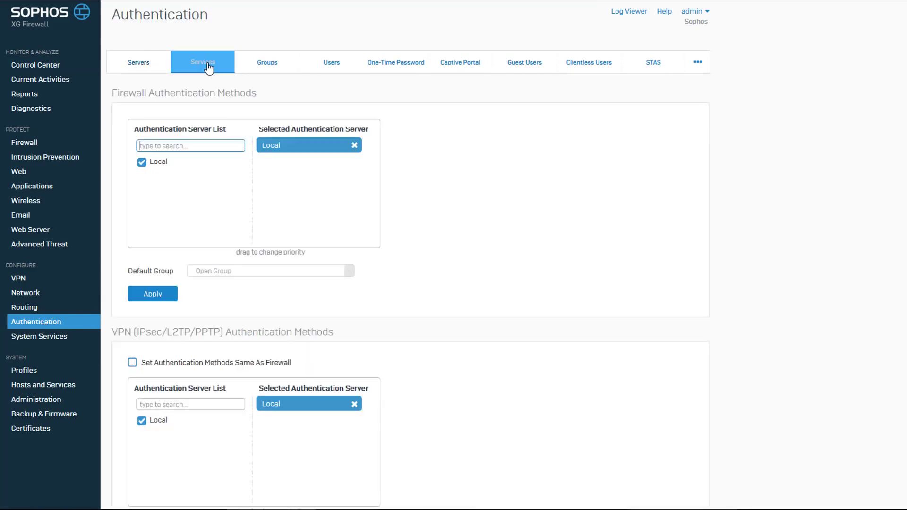
scroll(415, 234, down, 6)
scroll(416, 231, down, 20)
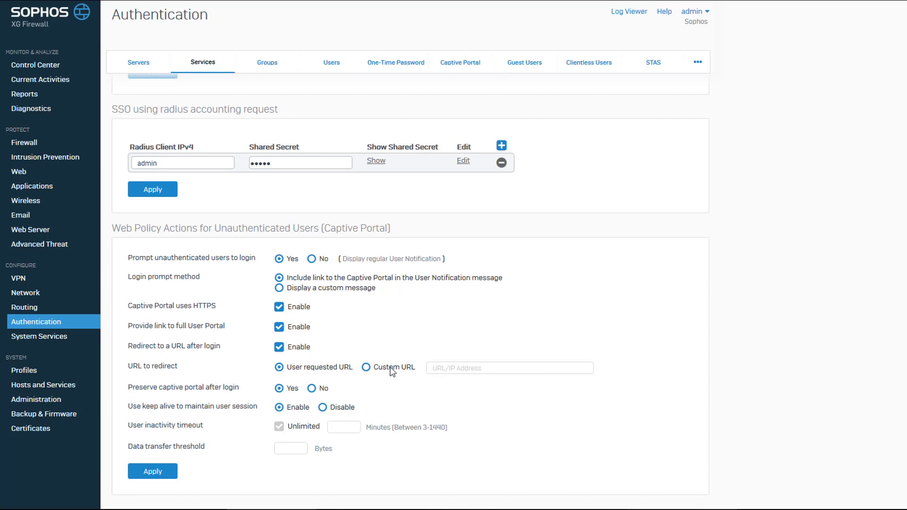
click(367, 368)
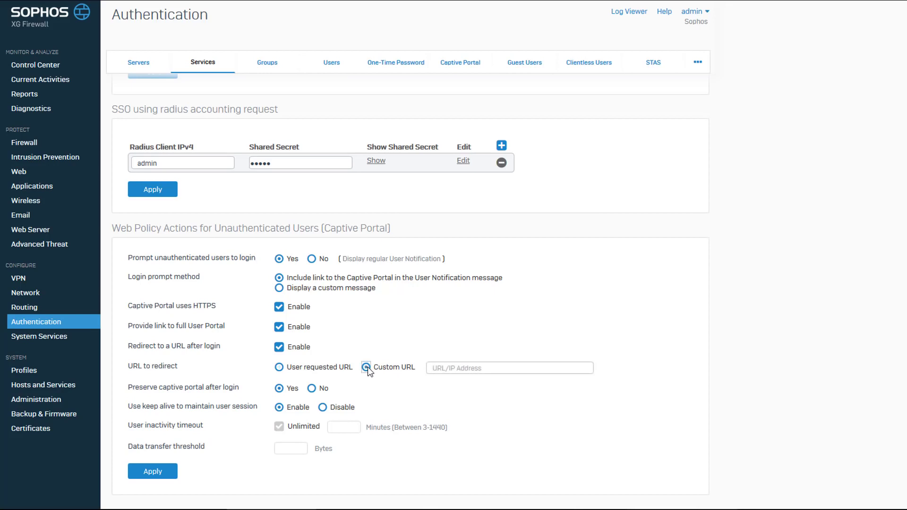
click(454, 368)
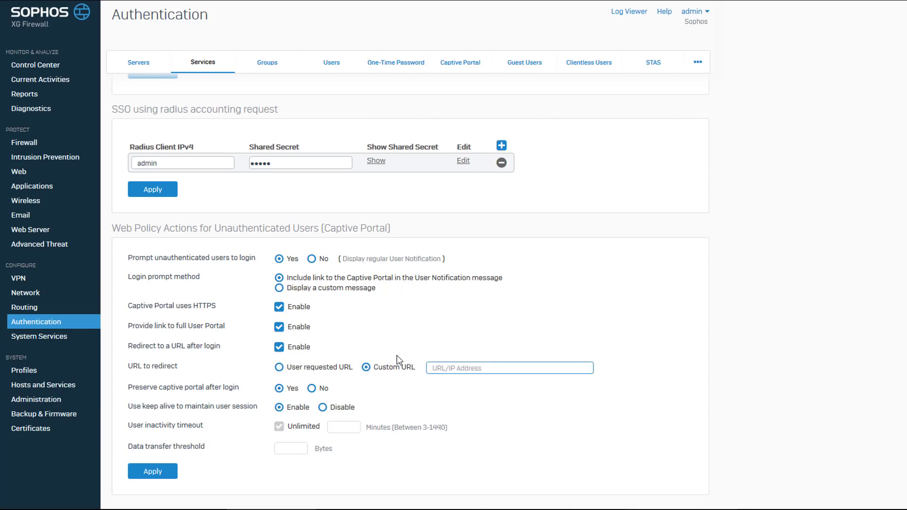
click(279, 288)
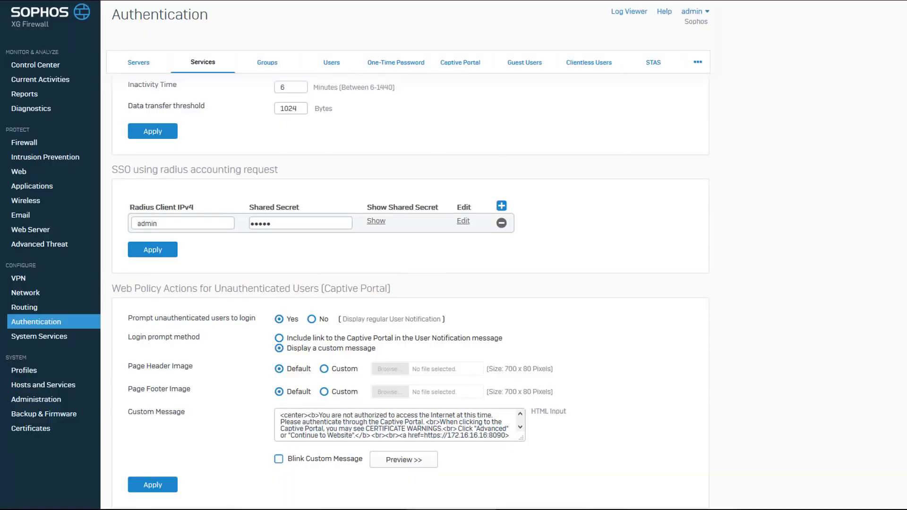
click(152, 485)
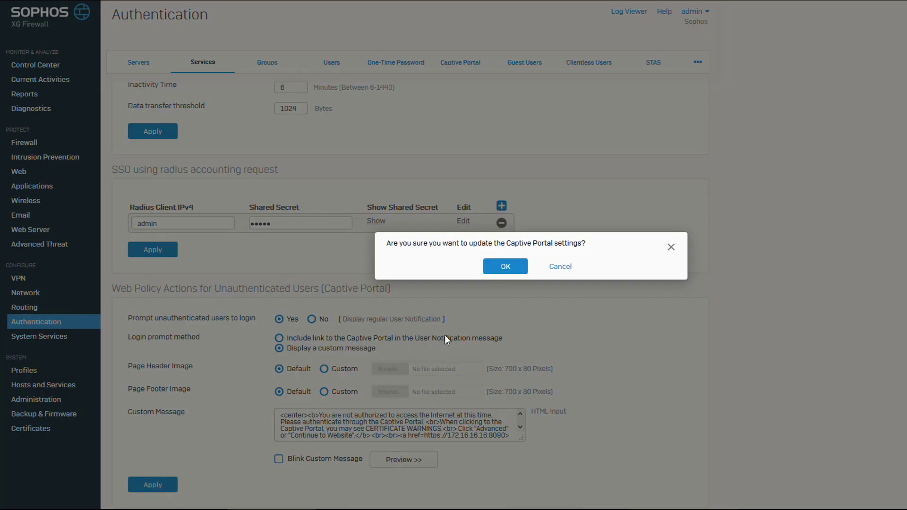
click(514, 267)
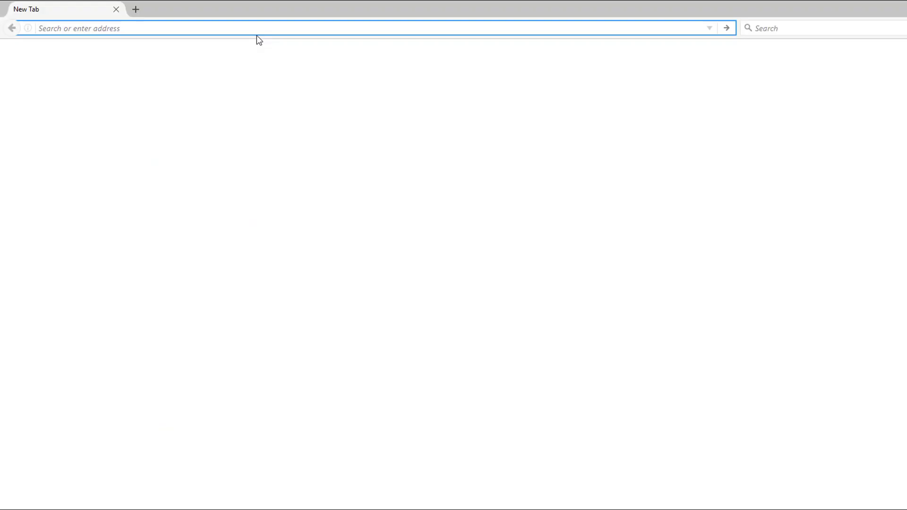
text(www.google.com)
key(Return)
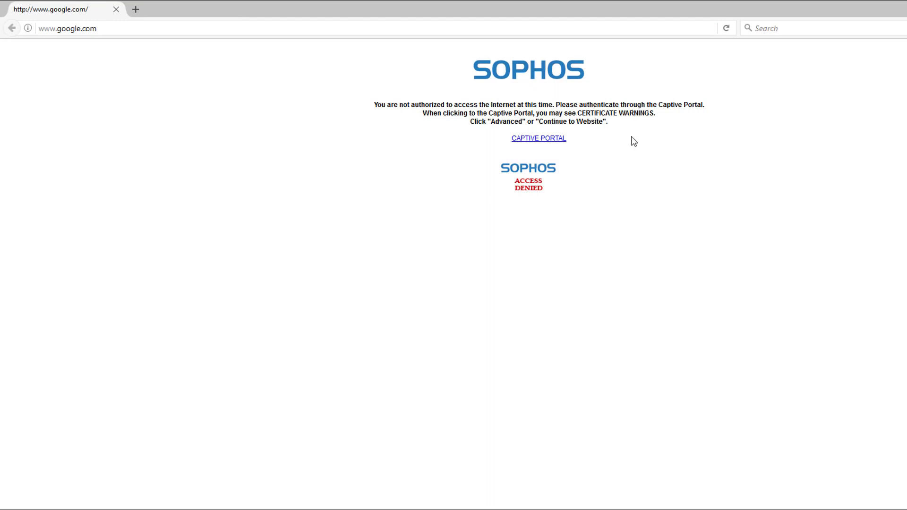
Follow the captive portal link and add a security exception for its certificate.
click(534, 137)
click(690, 336)
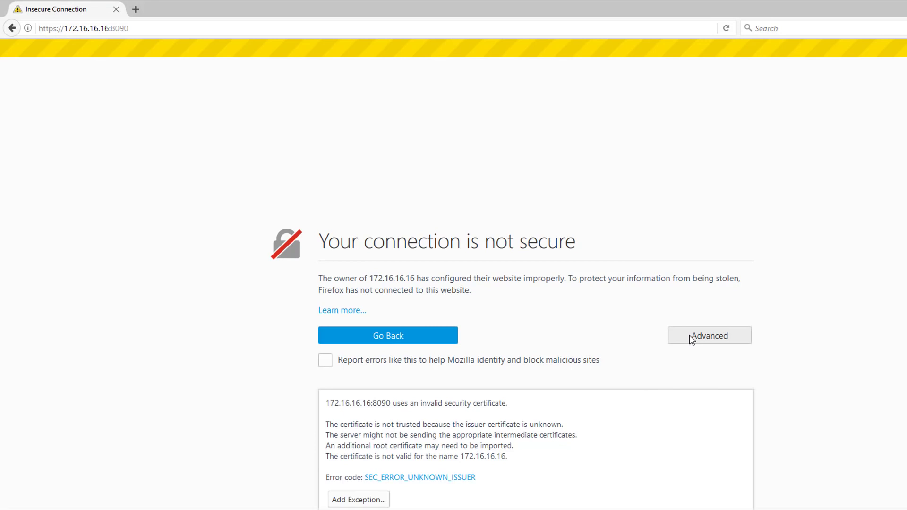
click(374, 500)
click(571, 393)
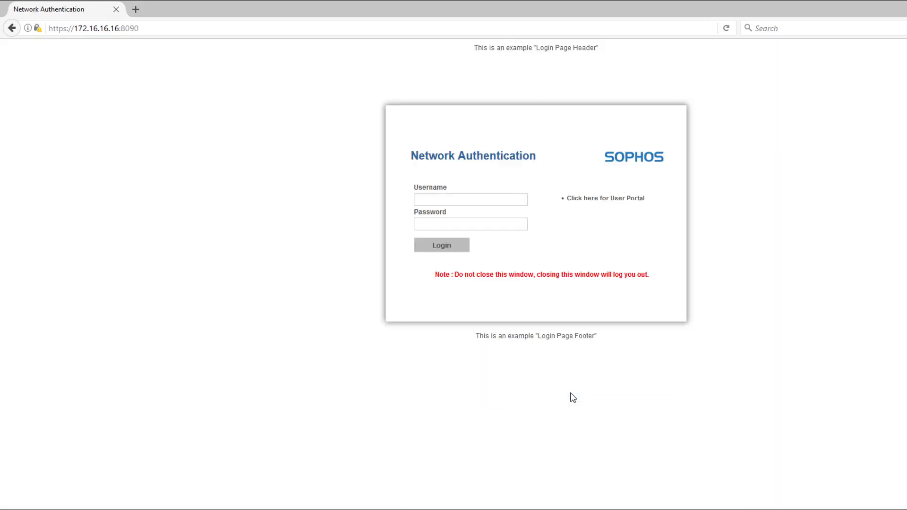
Log in to the captive portal as user1 with the account password.
click(473, 199)
text(user1)
key(Tab)
text(•)
key(Return)
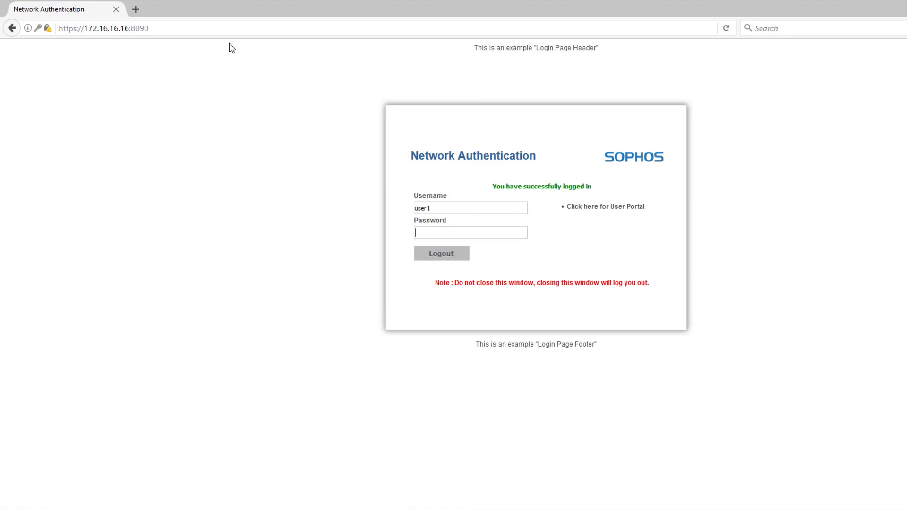
click(192, 28)
text(www.google.com)
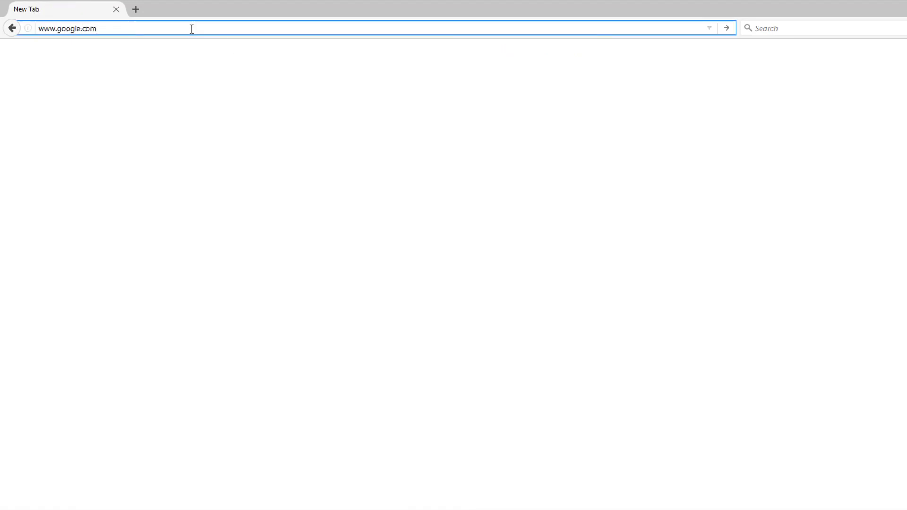
key(Return)
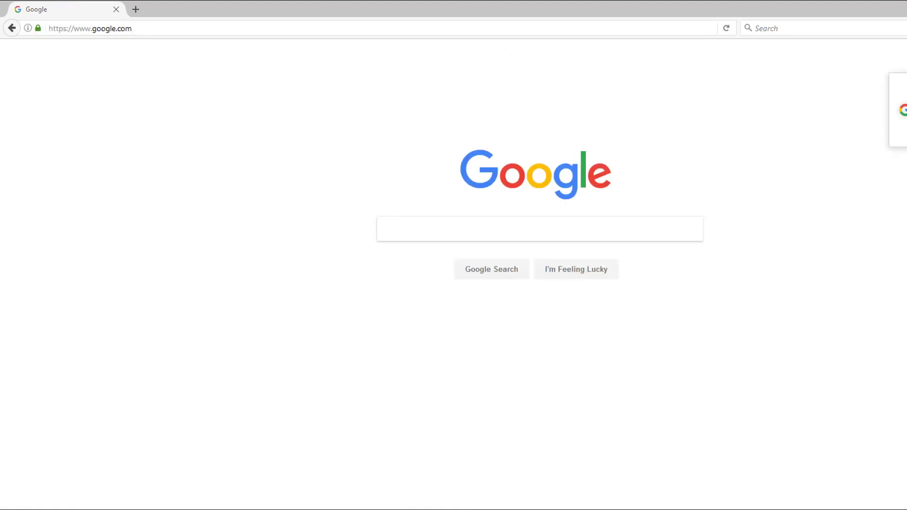